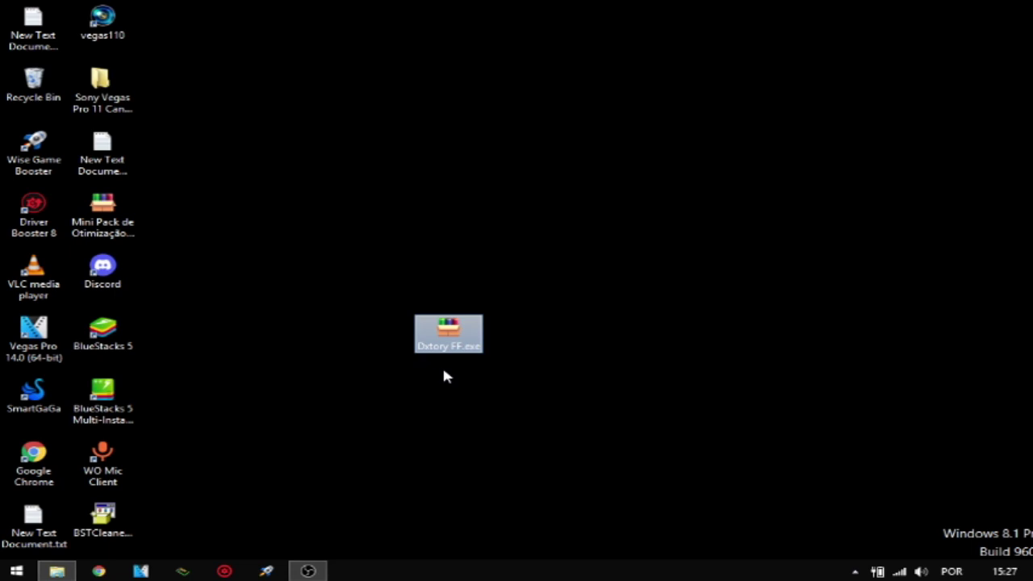
drag(509, 358, 398, 300)
drag(501, 376, 404, 283)
drag(506, 401, 404, 379)
drag(481, 302, 509, 319)
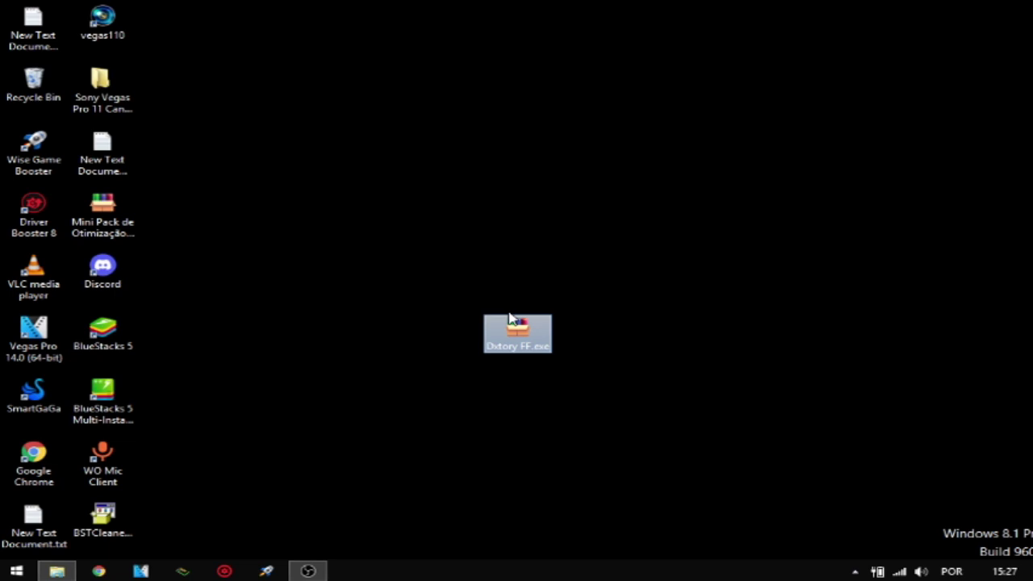
drag(510, 321, 449, 278)
click(446, 266)
click(451, 347)
click(452, 365)
drag(326, 322, 517, 219)
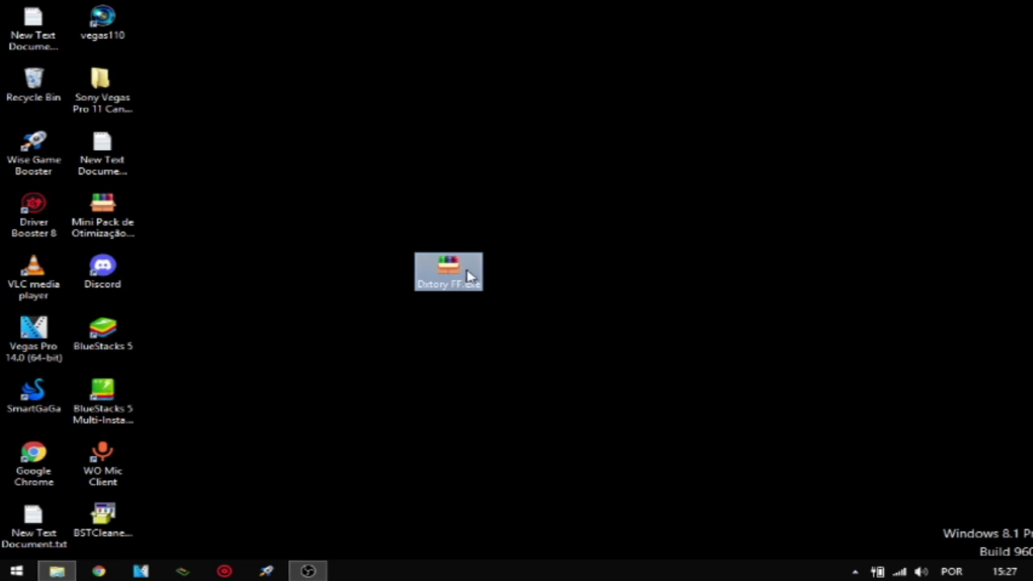
Step: Run the Dxtory FF.exe self-extracting archive and start its extraction to the desktop
double_click(432, 276)
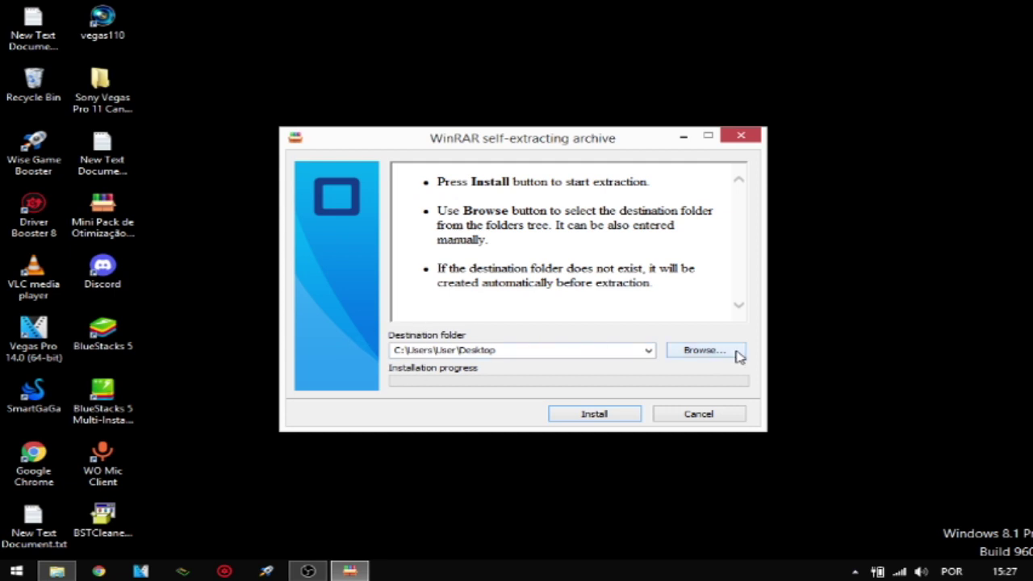
click(702, 351)
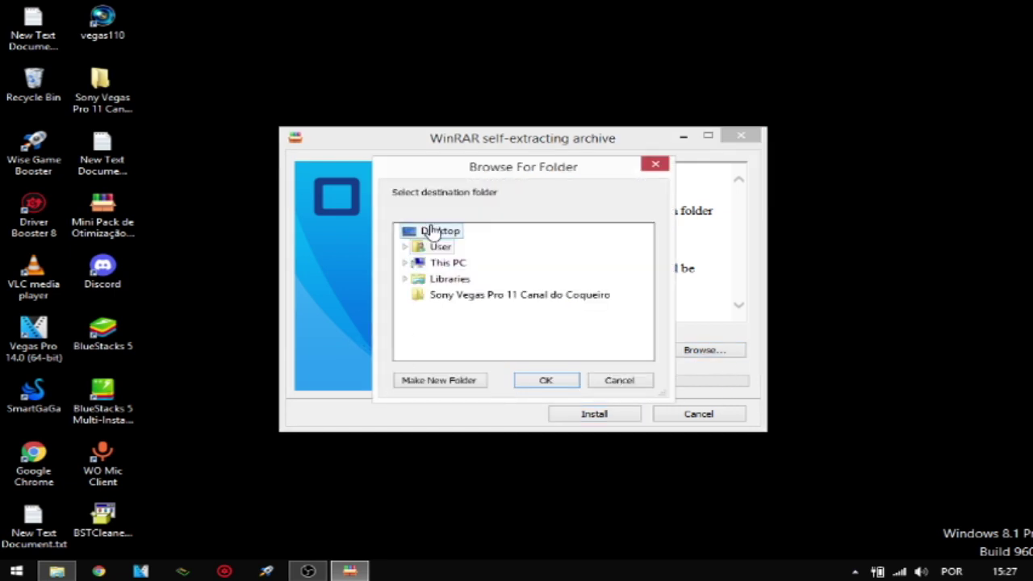
click(534, 379)
click(594, 417)
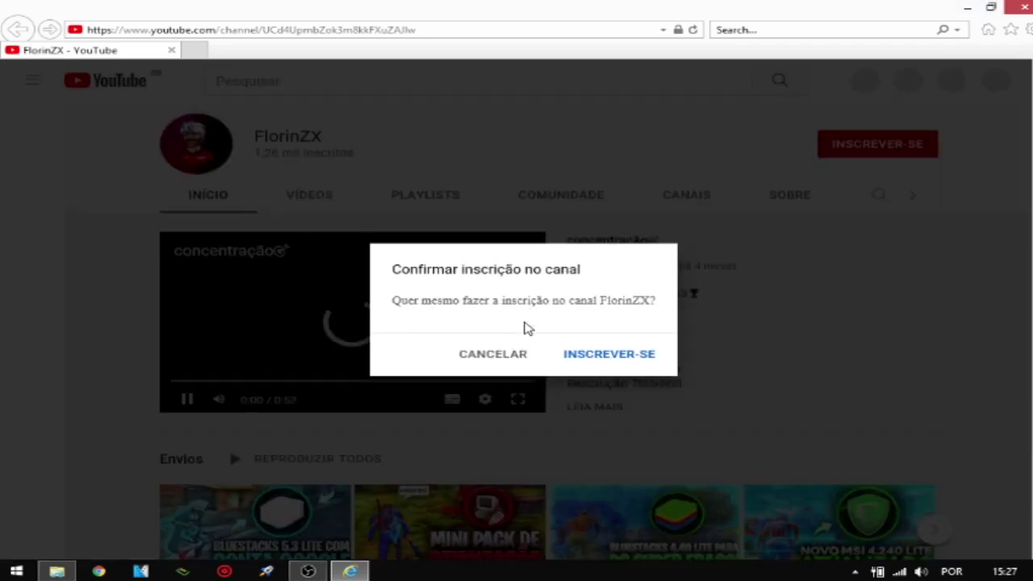
Step: Try to subscribe to the FlorinZX YouTube channel and close the browser
click(639, 355)
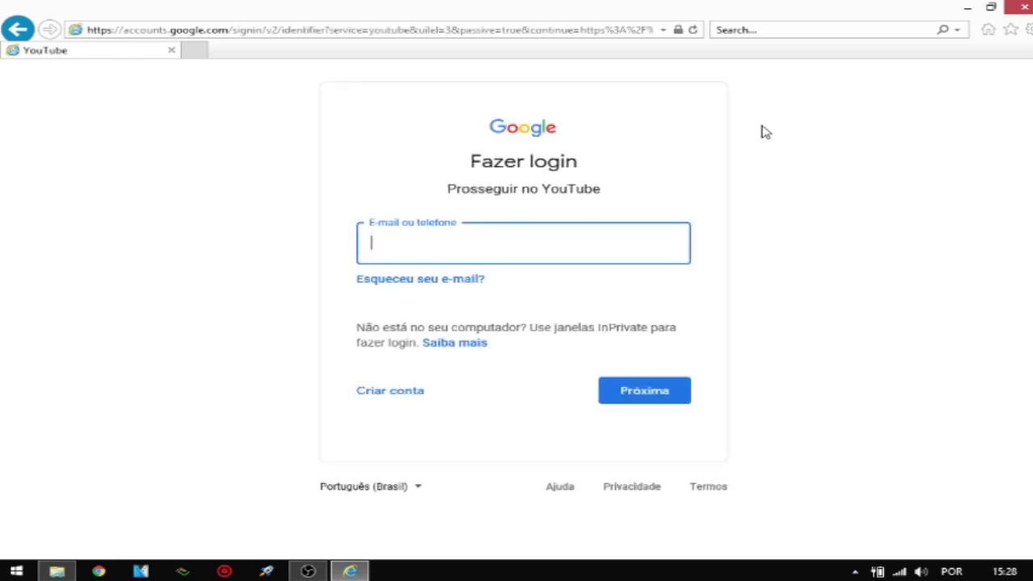
click(1015, 7)
drag(447, 266, 374, 326)
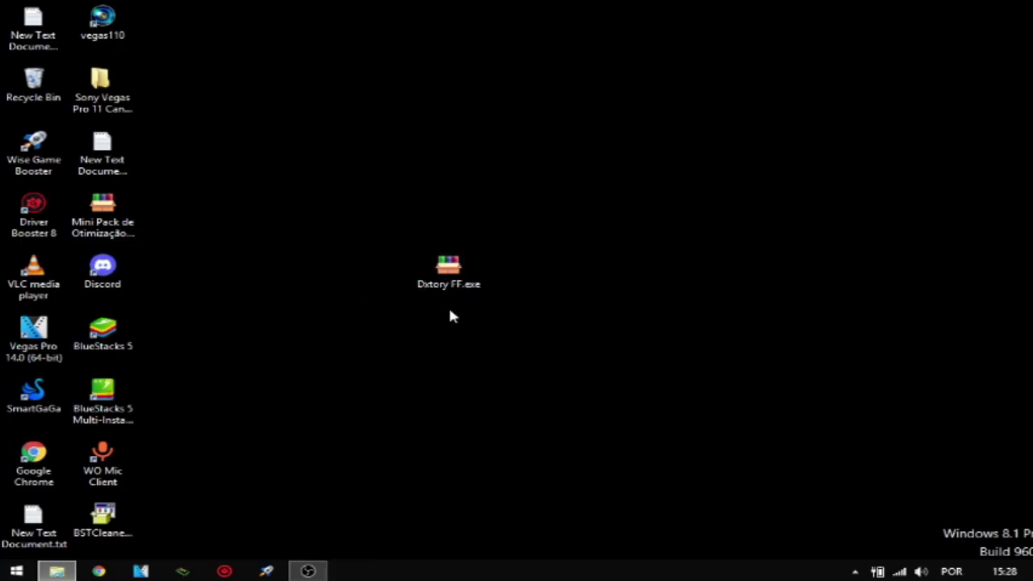
Step: End the Internet Explorer process in Task Manager and close Task Manager
right_click(490, 572)
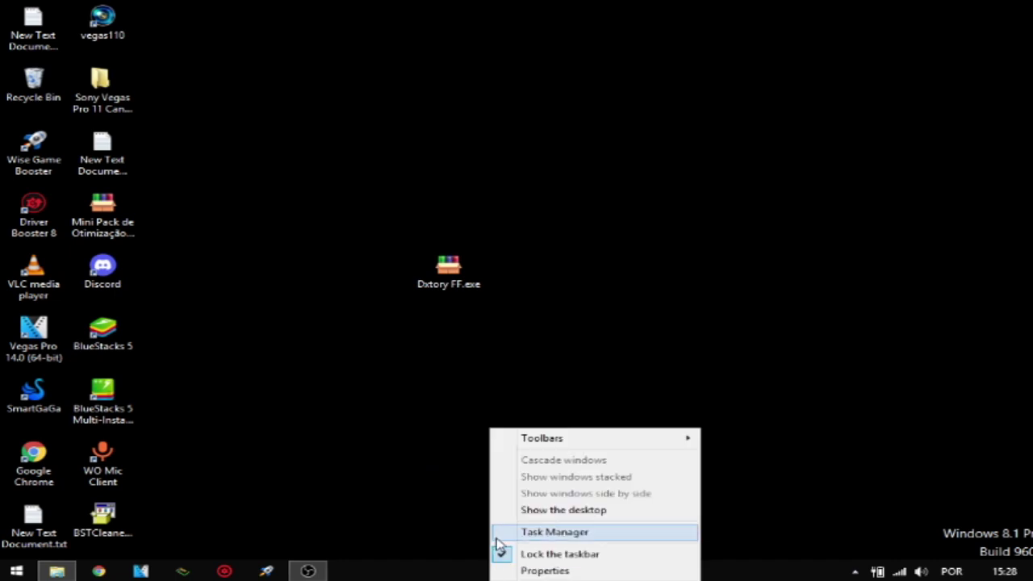
click(517, 530)
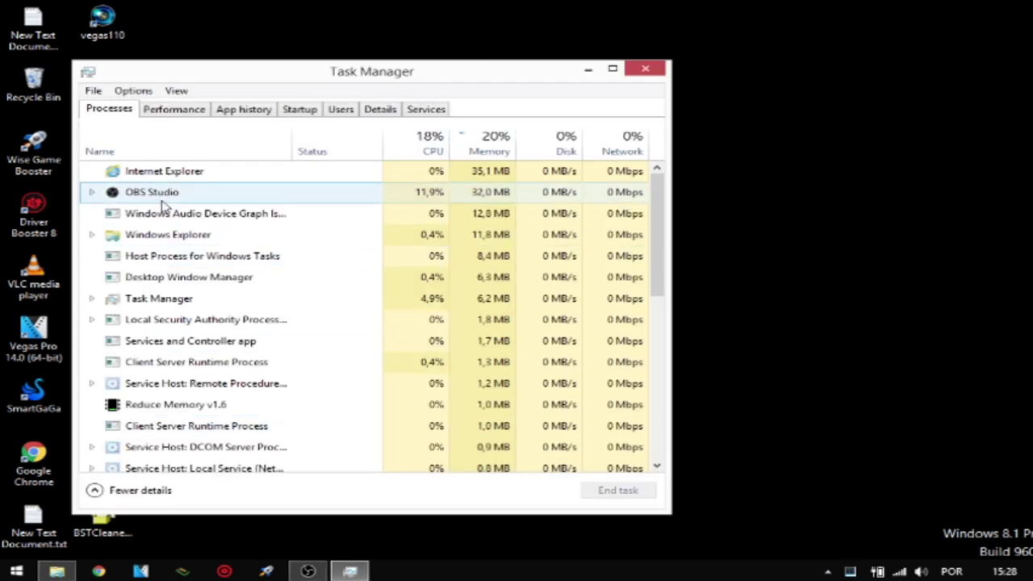
click(166, 171)
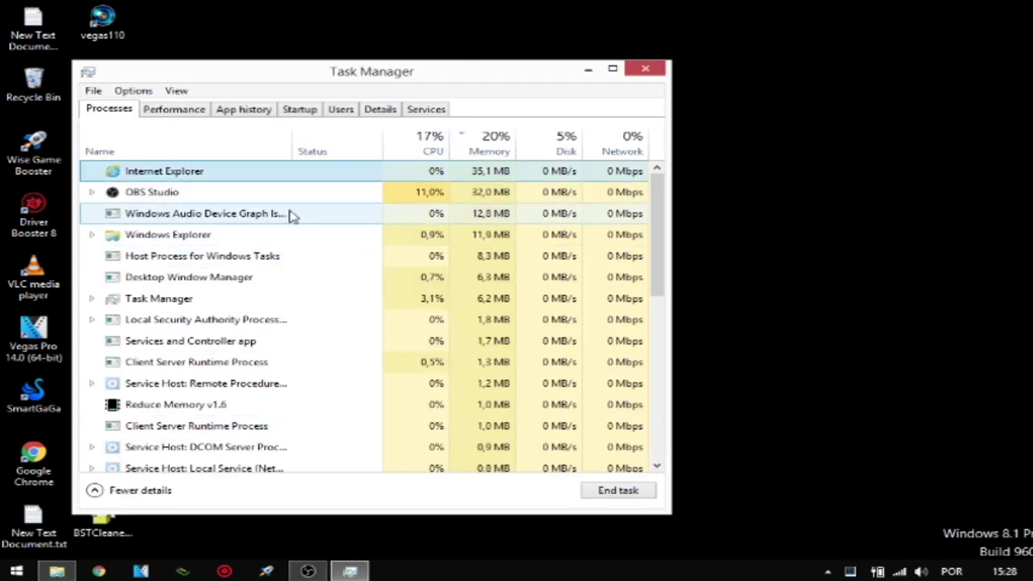
click(613, 490)
click(653, 68)
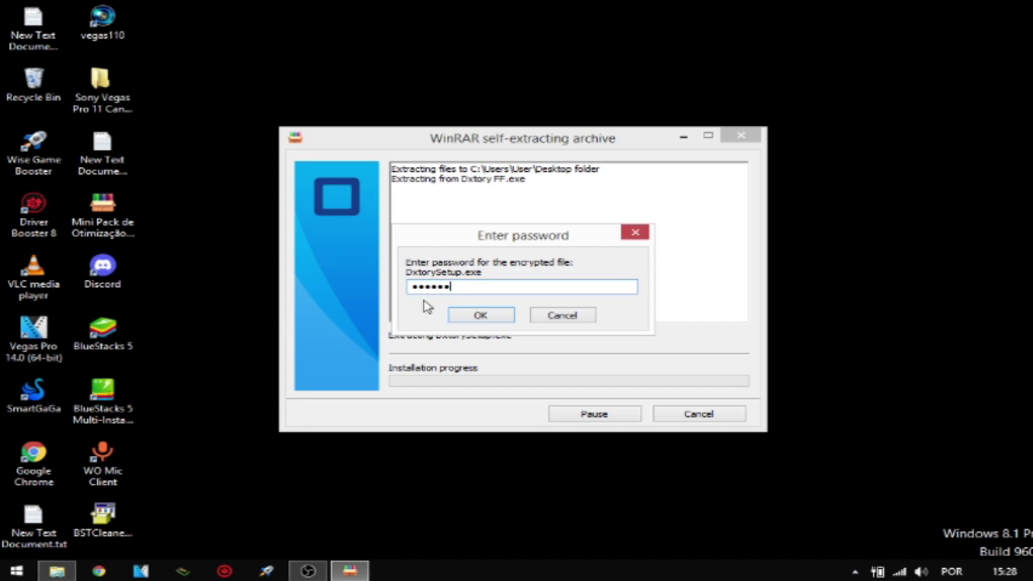
Step: Enter the archive password for DxtorySetup.exe and extract the files
click(482, 316)
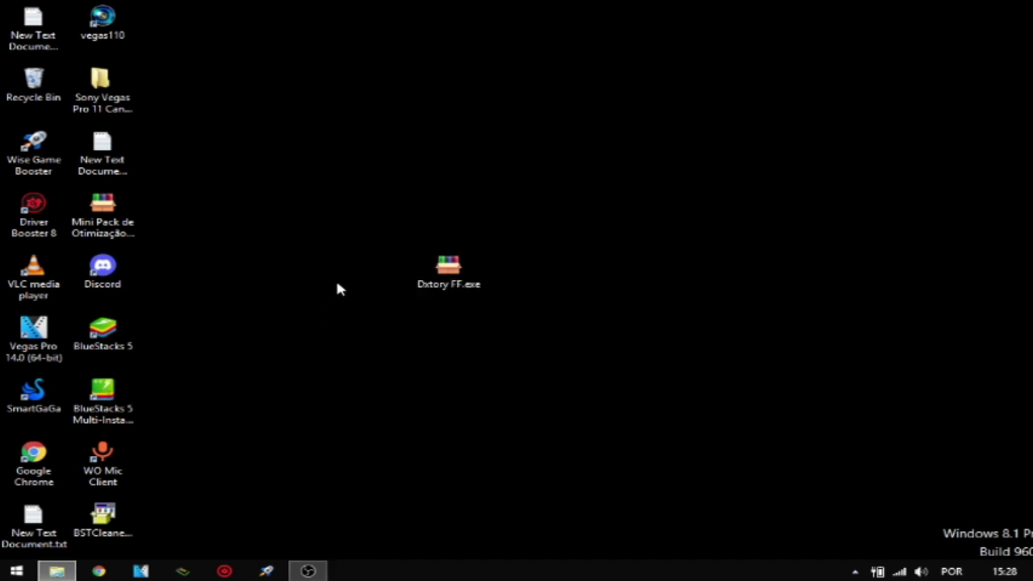
Step: Move Dxtory FF.exe away and place the extracted setup and licence files side by side in the middle of the desktop
drag(445, 282, 306, 35)
drag(133, 182, 456, 230)
click(464, 200)
click(466, 263)
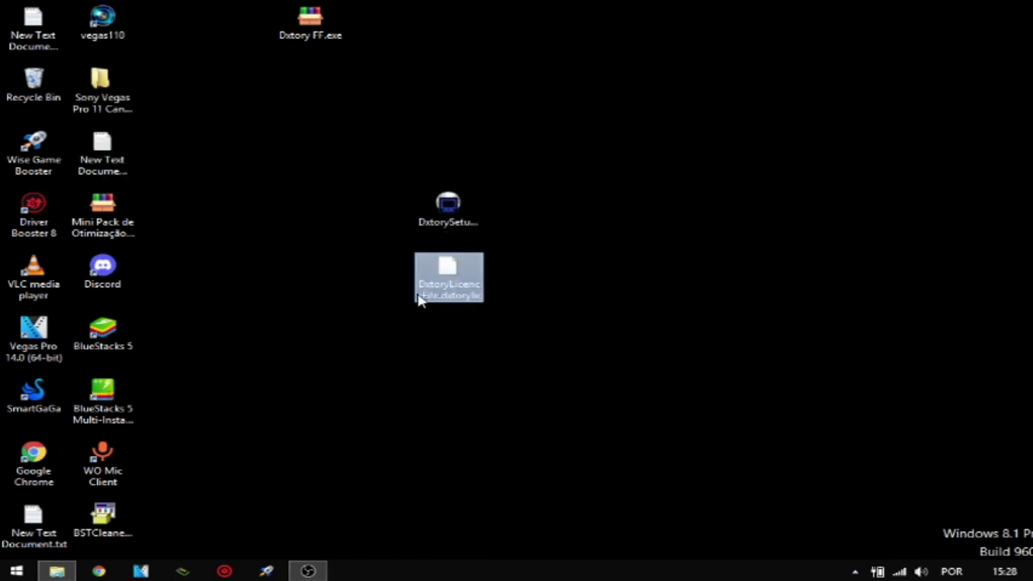
drag(417, 300, 556, 299)
drag(460, 231, 529, 299)
click(389, 404)
click(498, 295)
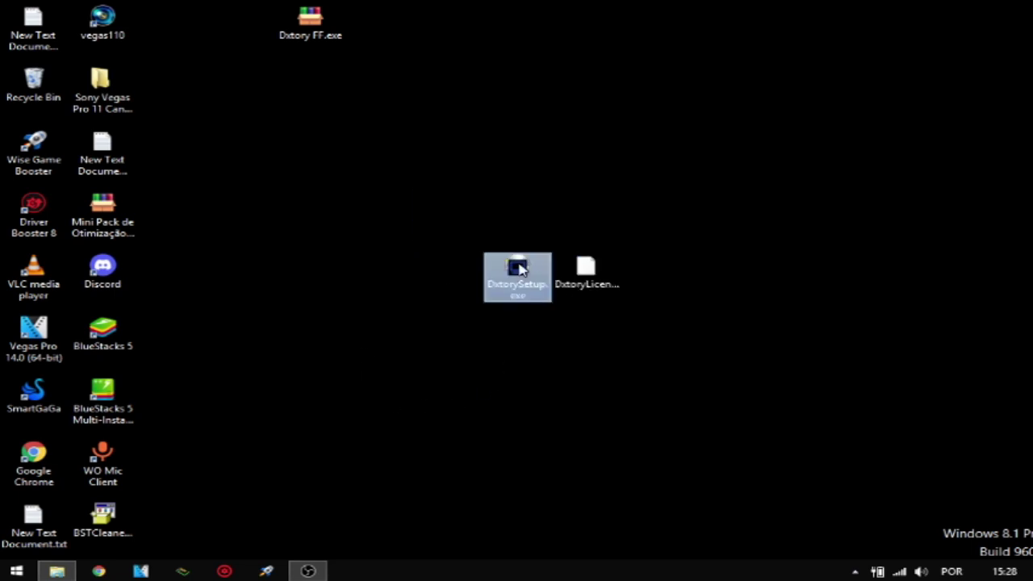
Step: Launch DxtorySetup.exe and choose English as the setup language
double_click(518, 270)
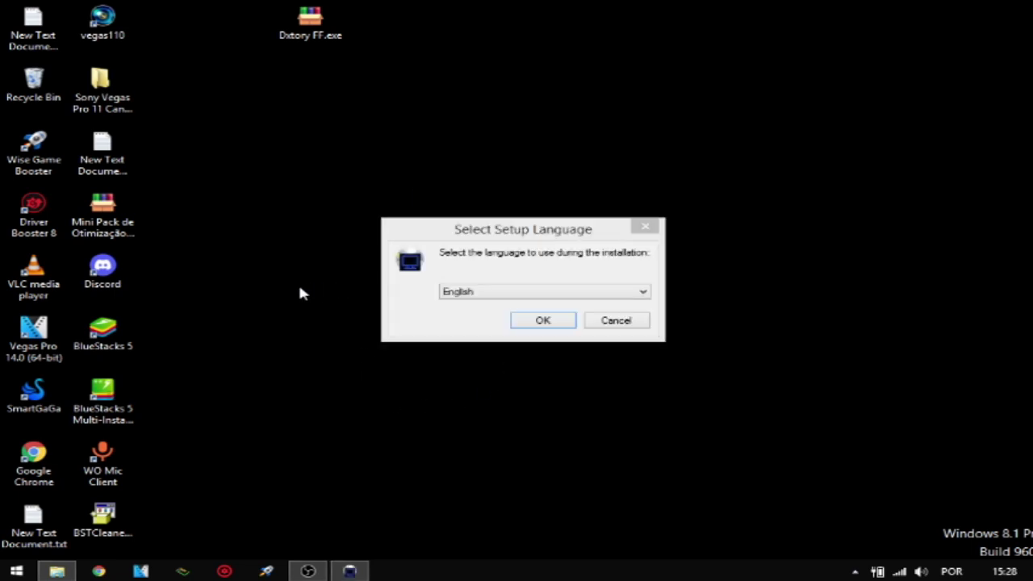
click(461, 295)
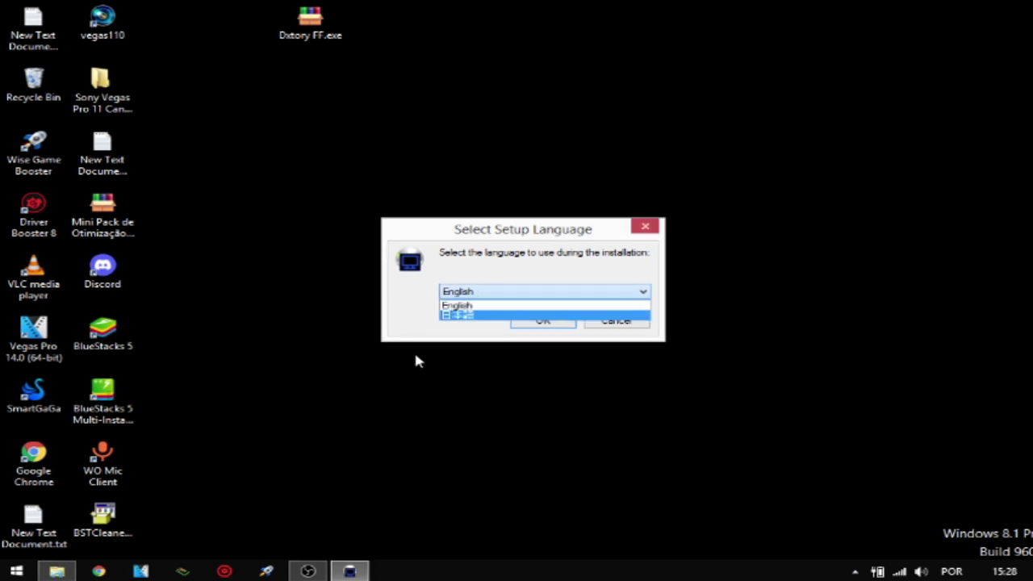
click(464, 305)
click(534, 323)
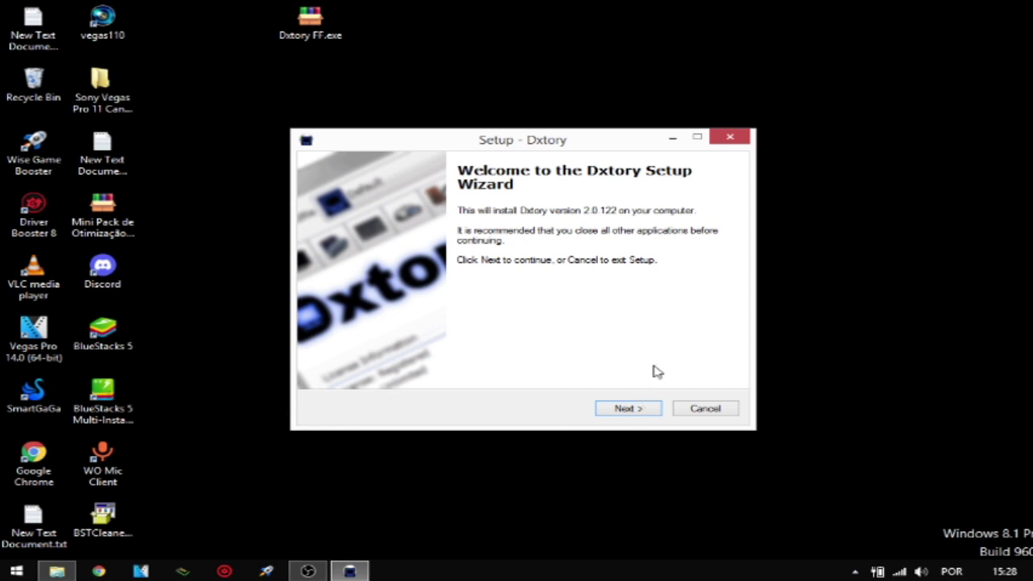
Step: Accept the Dxtory license agreement and keep the default destination and Start Menu folders
click(630, 413)
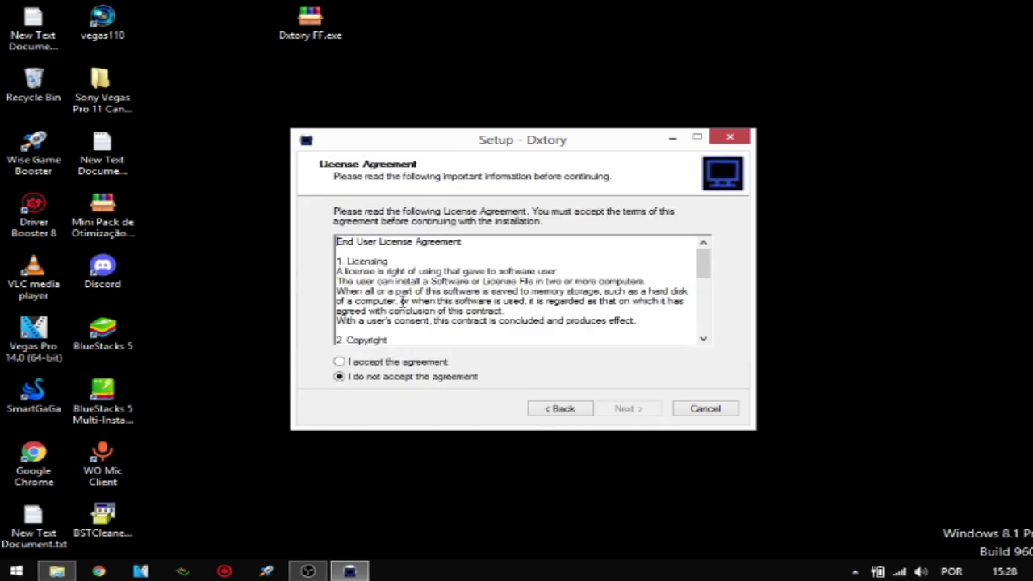
click(343, 363)
click(630, 409)
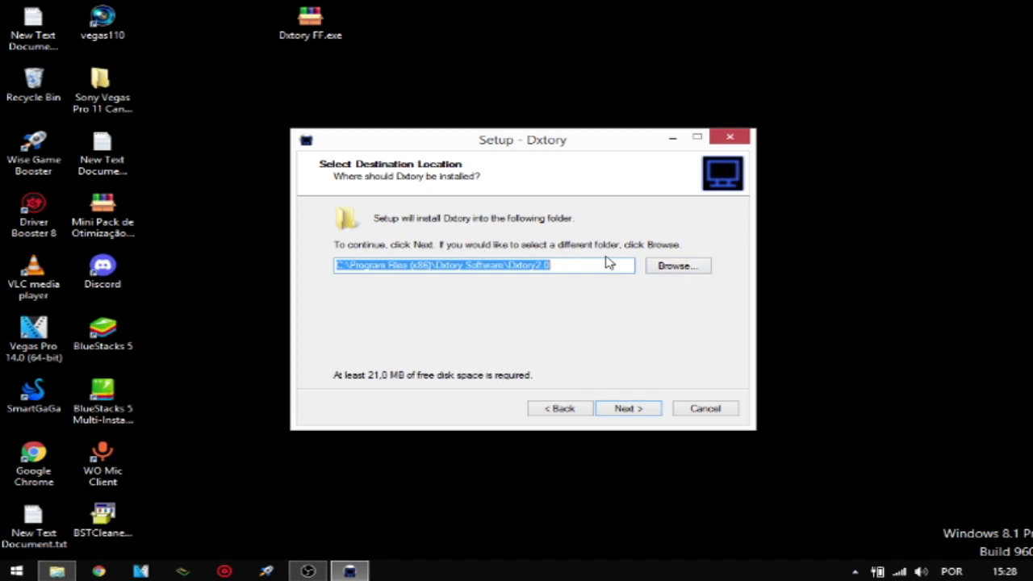
click(624, 412)
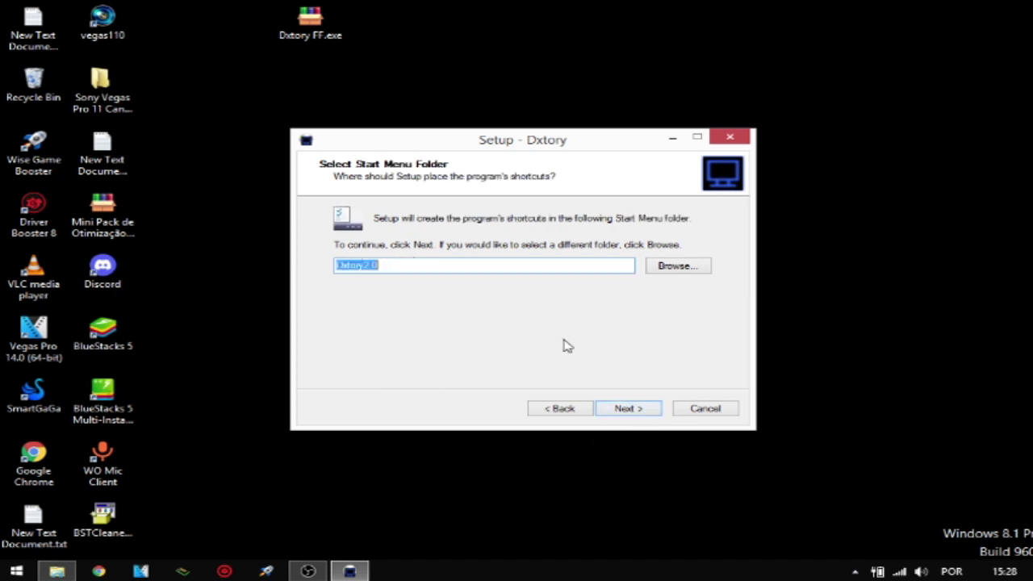
click(629, 411)
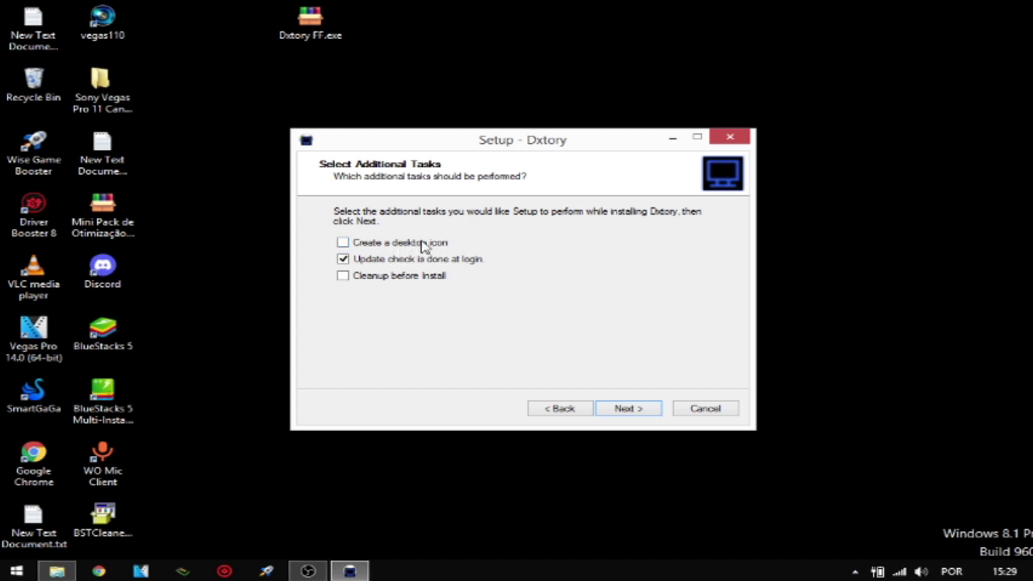
Step: Enable the desktop icon, disable the update check at login, and install Dxtory
click(346, 243)
click(352, 259)
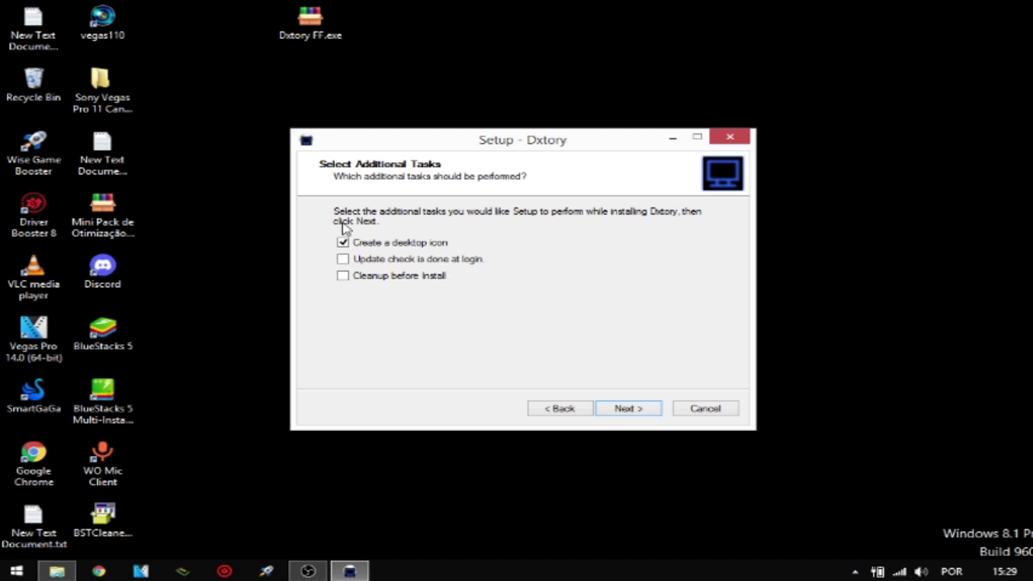
click(639, 413)
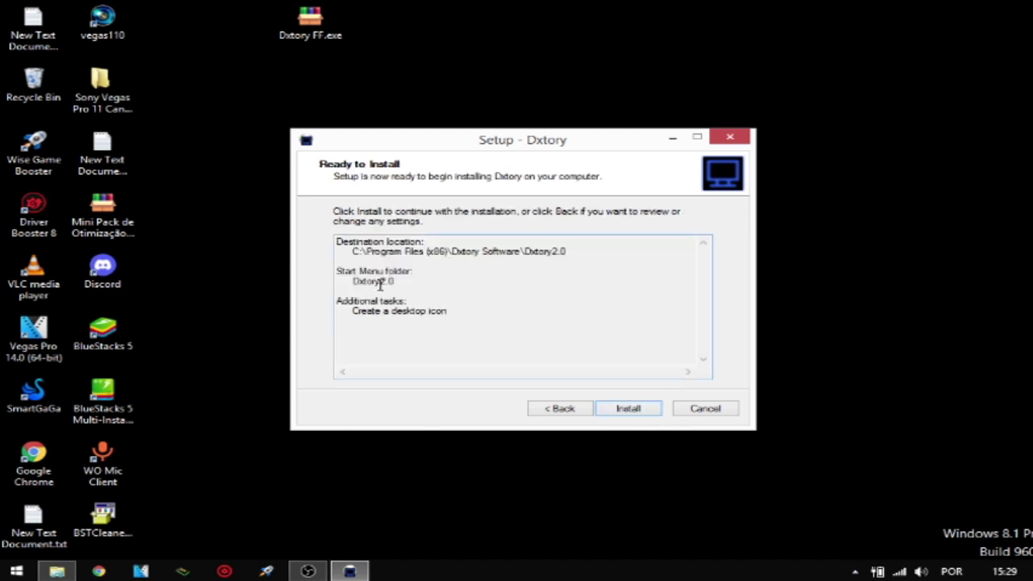
click(636, 413)
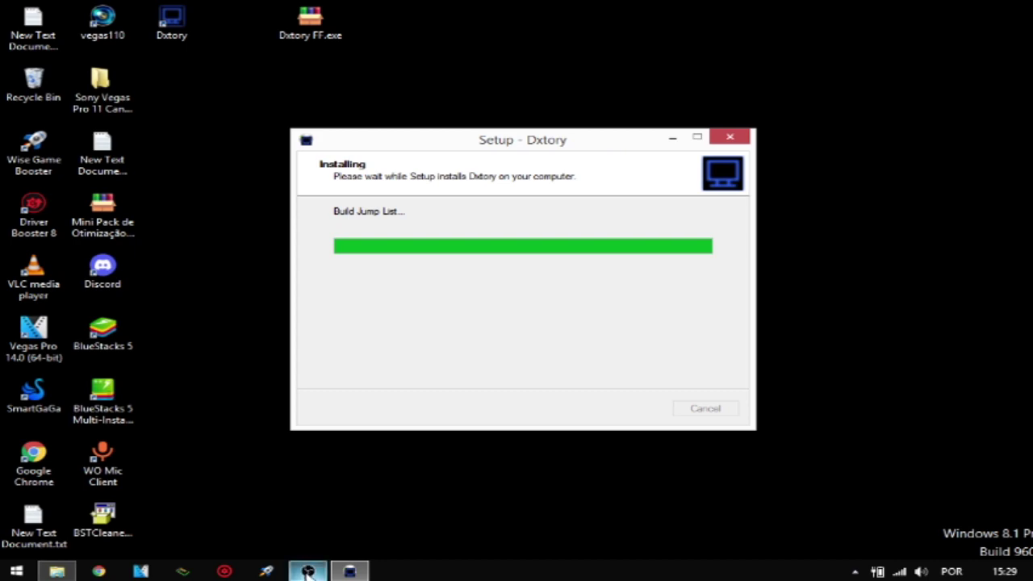
click(307, 570)
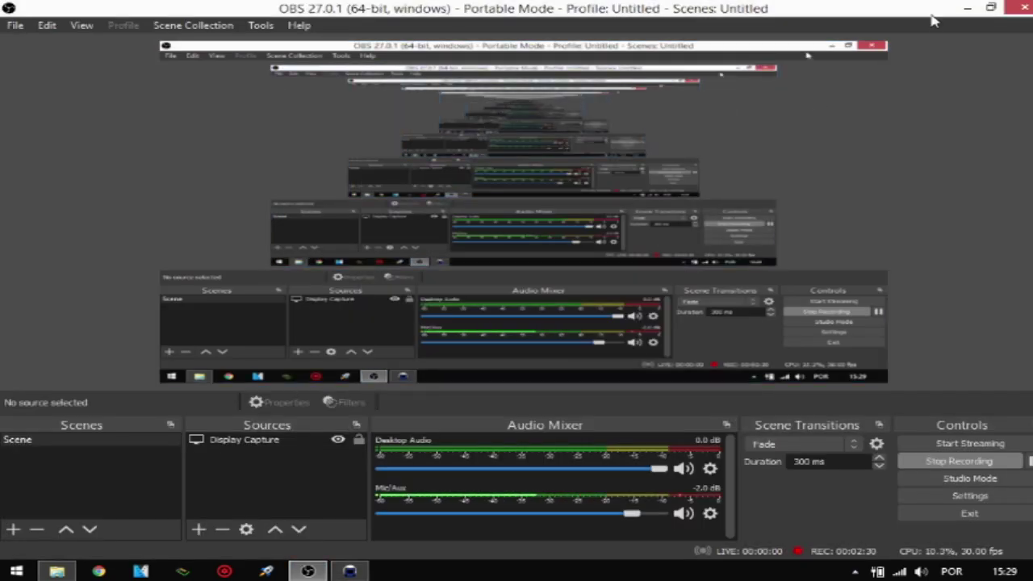
click(967, 7)
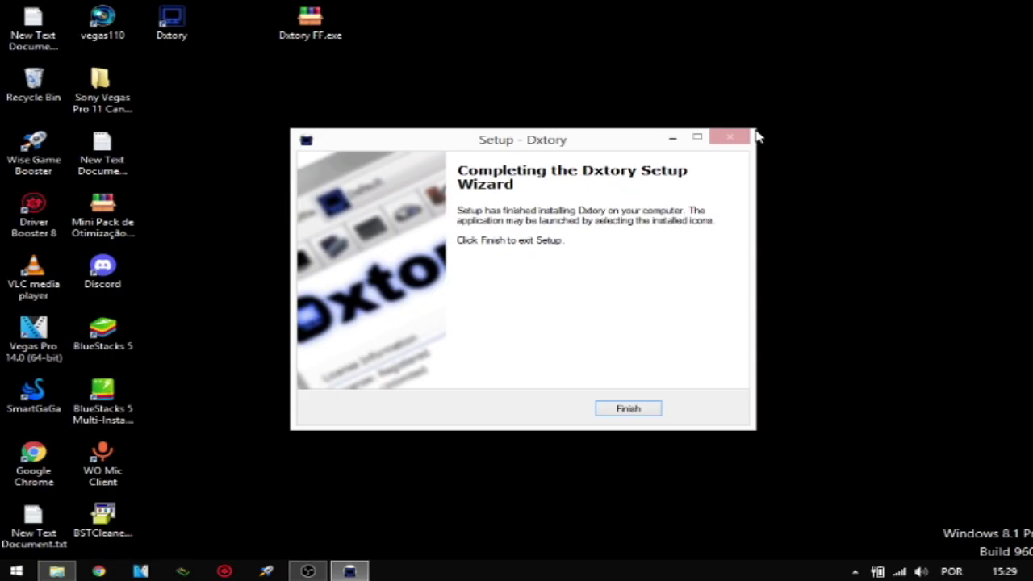
Step: Finish the Dxtory setup wizard and copy the DxtoryLicenceFile.dxtorylic file from the desktop
click(636, 413)
drag(586, 270, 214, 279)
drag(396, 306, 359, 291)
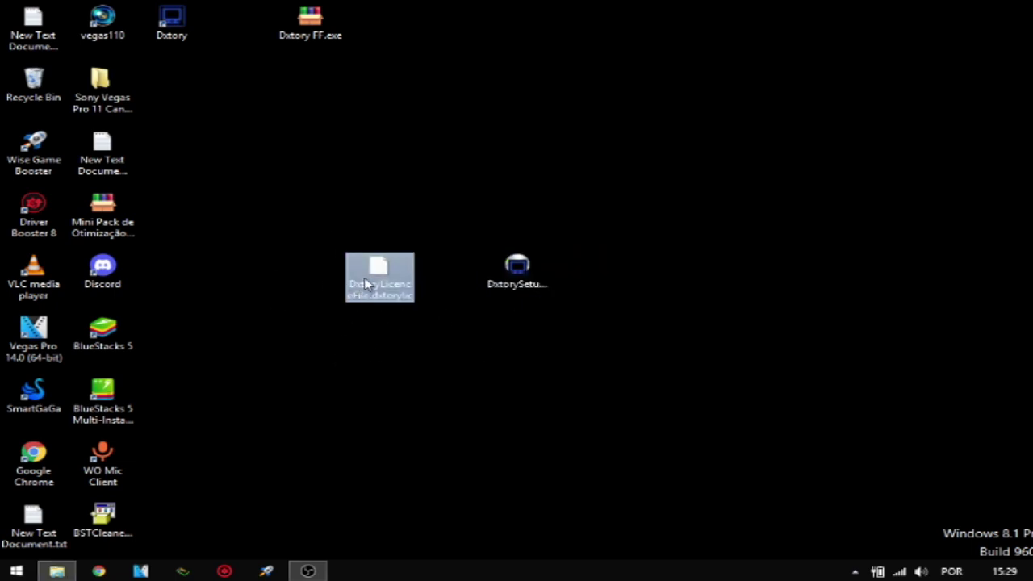
right_click(363, 278)
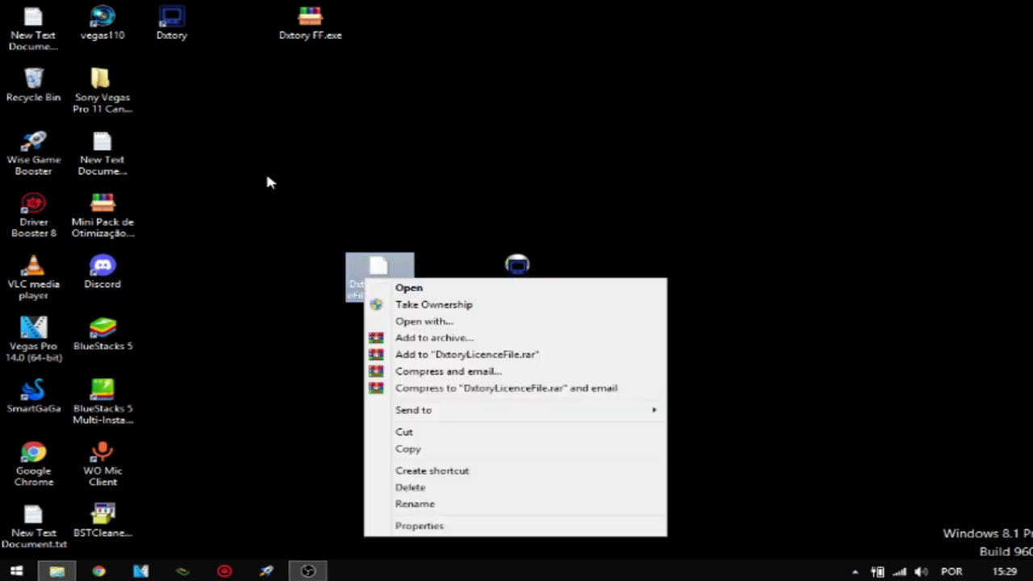
click(430, 449)
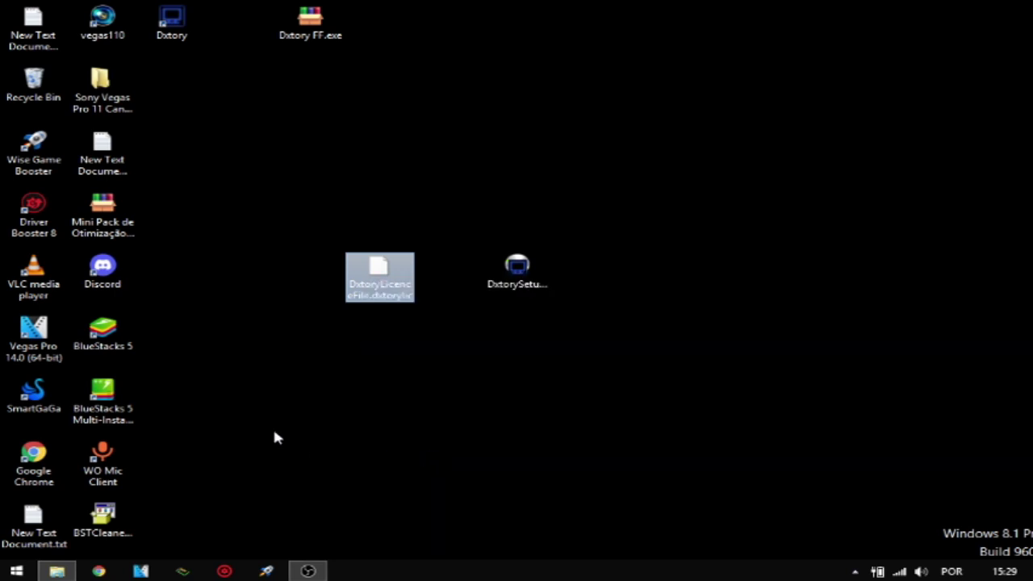
Step: Move the Dxtory shortcut into free desktop space and open its file location
click(172, 24)
drag(162, 42, 184, 57)
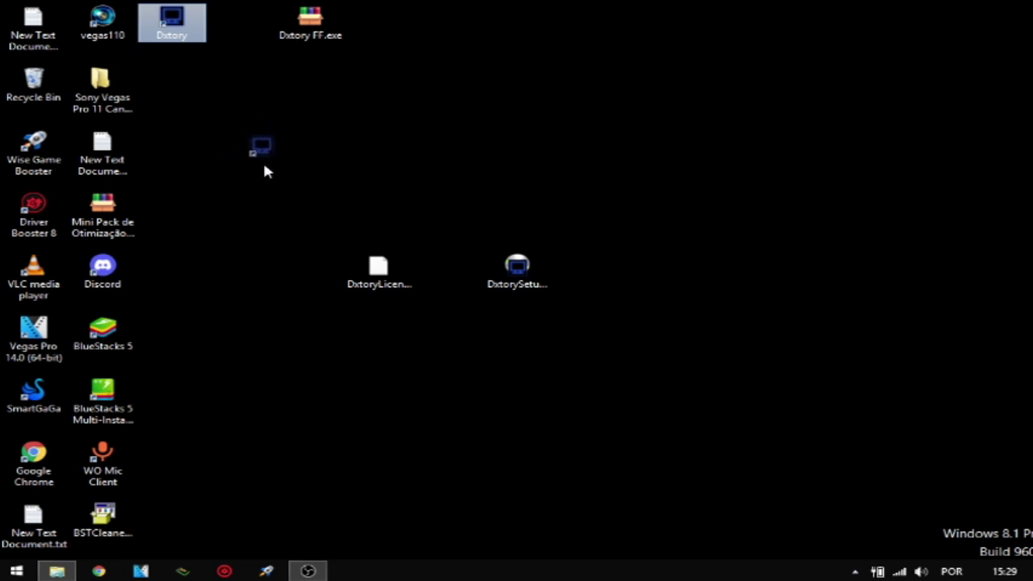
drag(264, 166, 241, 161)
right_click(238, 152)
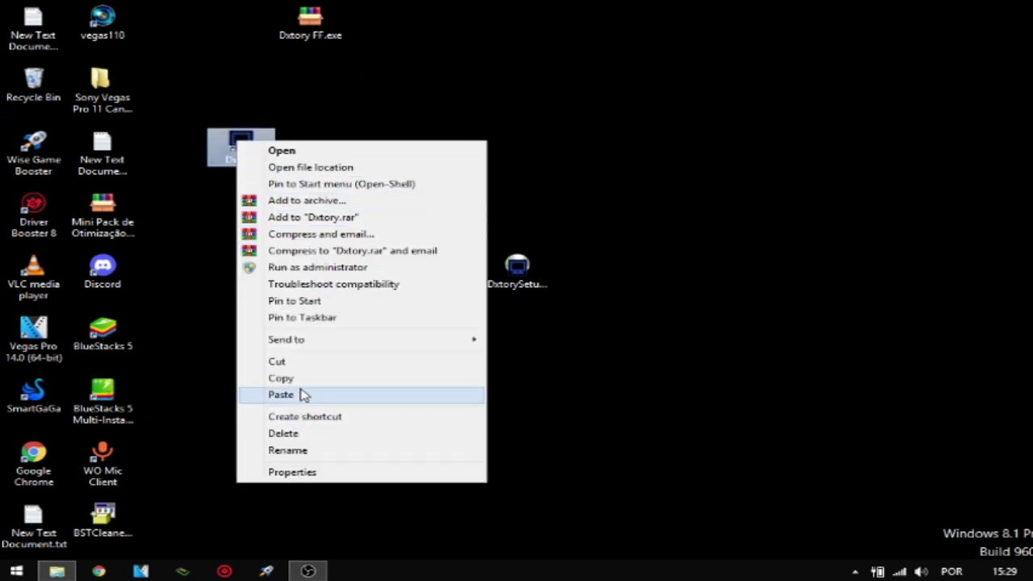
click(280, 168)
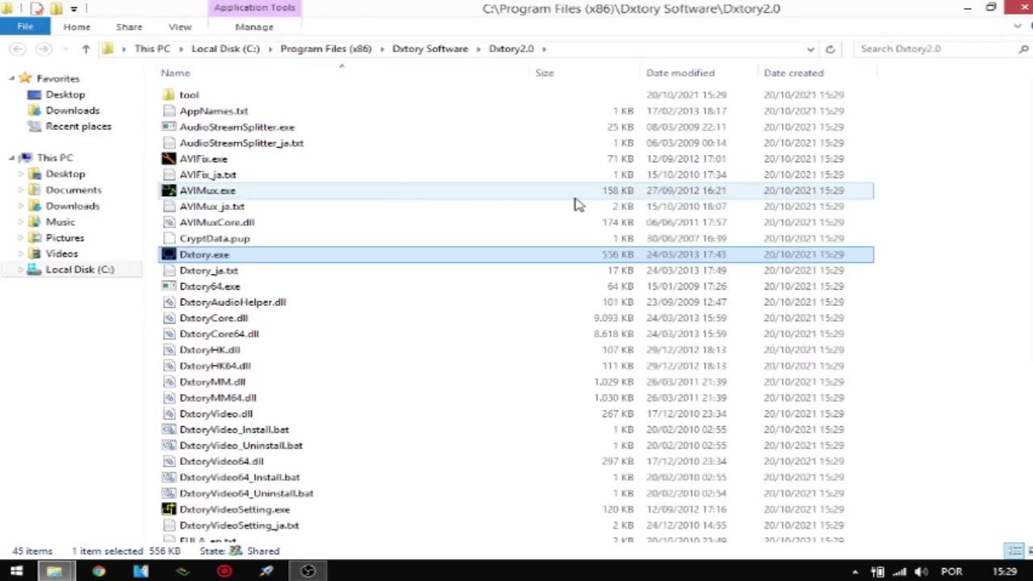
Step: Paste the copied licence file into the Dxtory2.0 installation folder
click(912, 171)
right_click(912, 171)
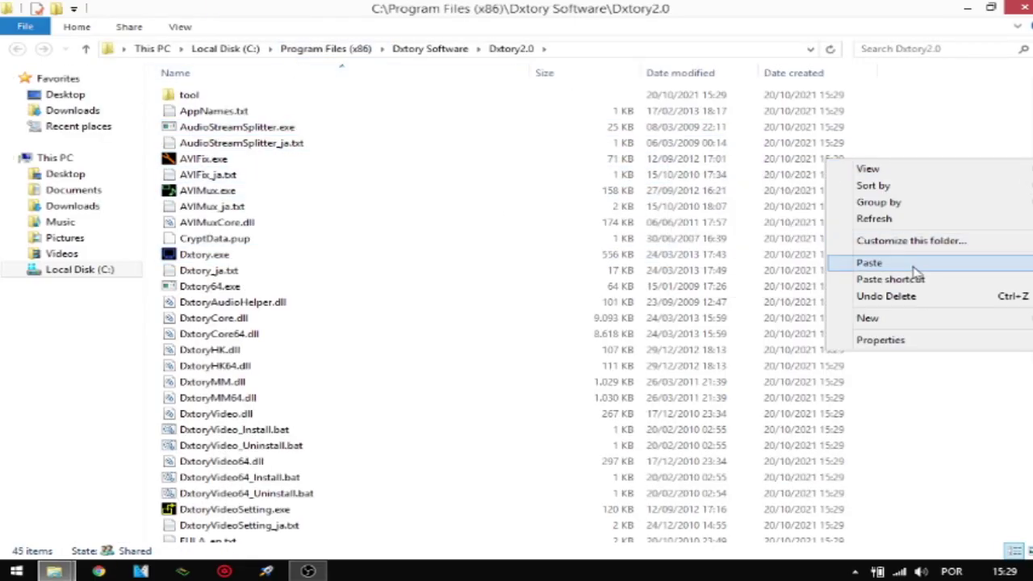
click(866, 261)
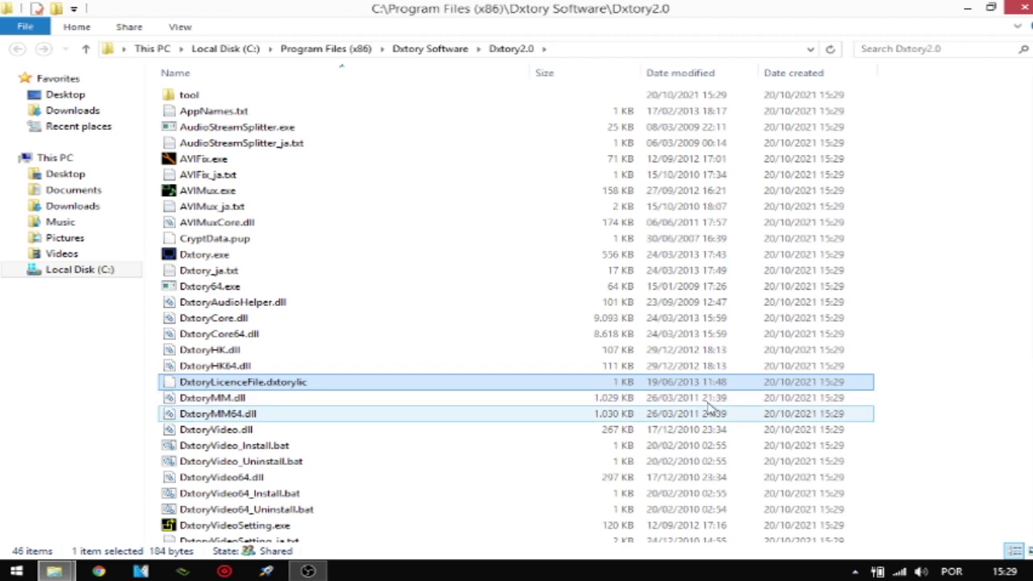
Step: Register the licence with DxtoryLicenceFile.dxtorylic from the Dxtory2.0 folder and dismiss the registration and folder windows
double_click(212, 387)
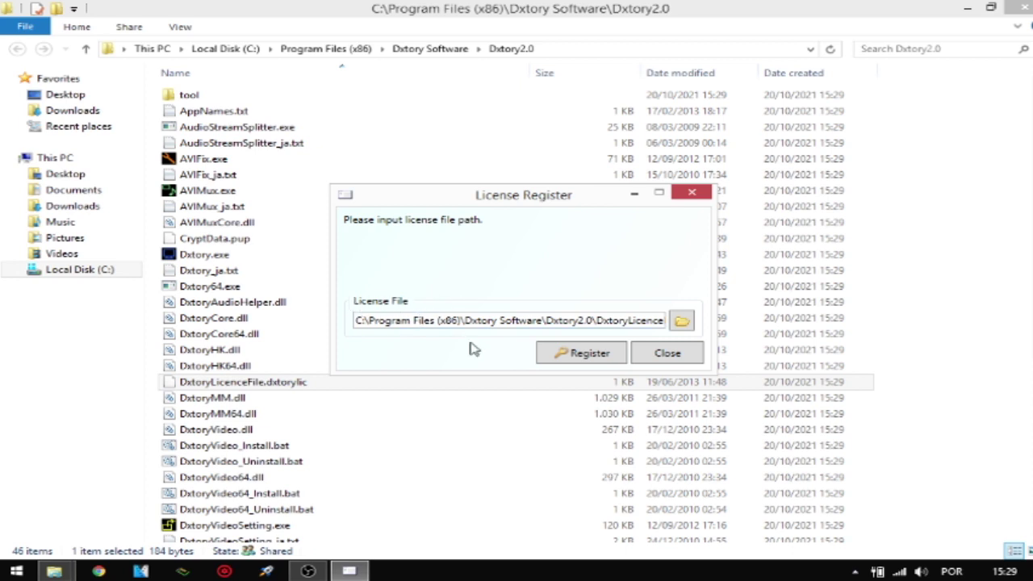
click(575, 357)
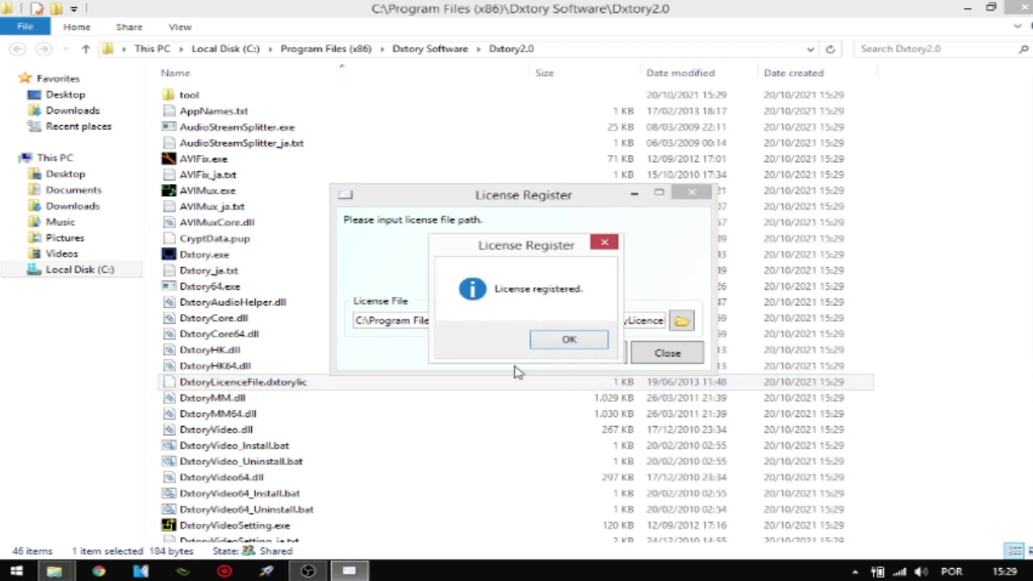
click(569, 340)
click(1014, 7)
Step: Launch Dxtory from its desktop shortcut and reposition its window
click(242, 145)
drag(222, 95, 231, 48)
drag(517, 266, 182, 47)
click(230, 152)
drag(230, 151, 370, 274)
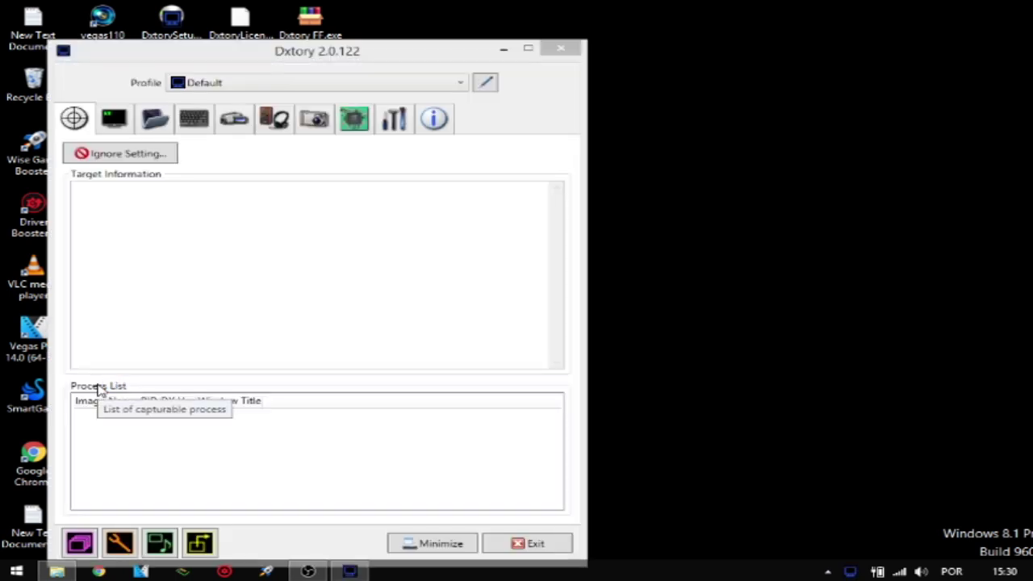
drag(319, 60, 370, 54)
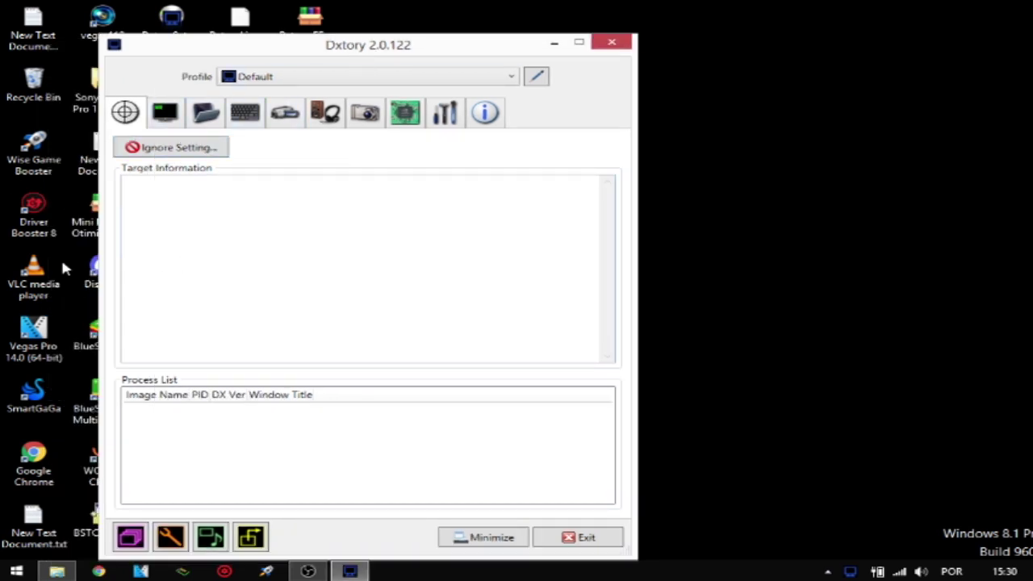
Step: Turn off Write File FPS and Record Status in the overlay settings
click(164, 121)
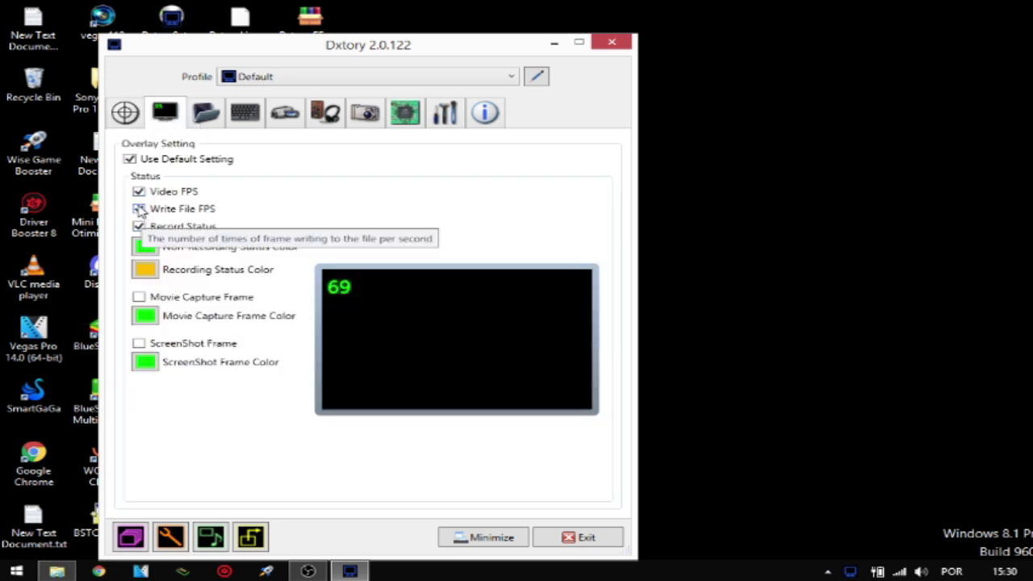
click(139, 209)
click(139, 227)
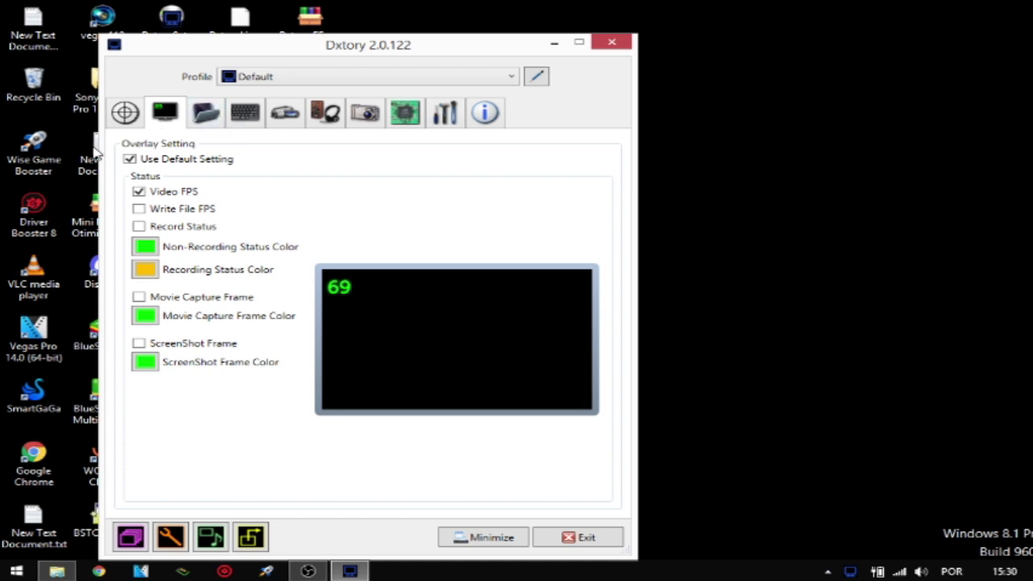
Step: Create a Clips folder on the Desktop as the movie save folder, and move the Dxtory window clear of the desktop icons
click(208, 117)
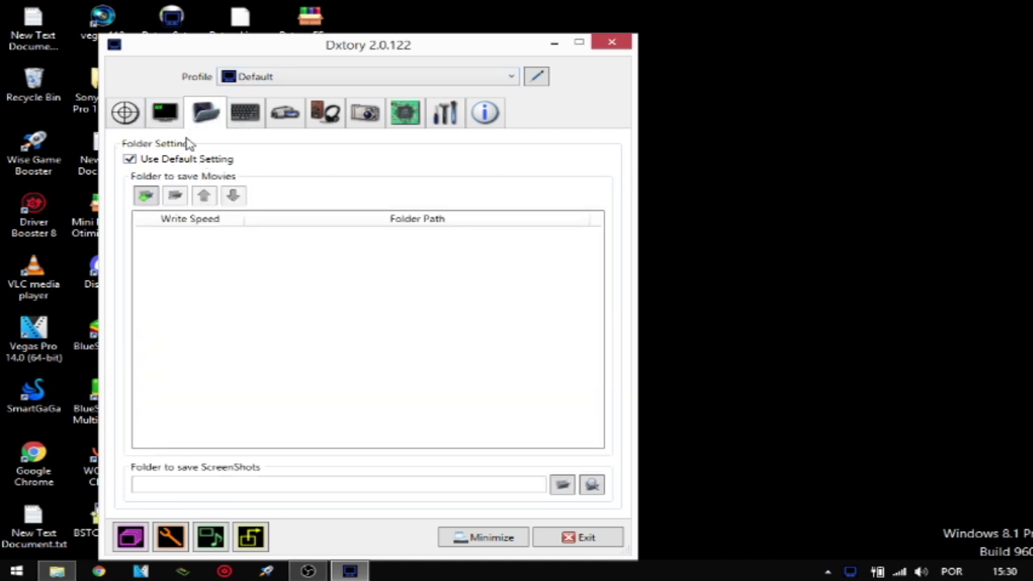
click(145, 196)
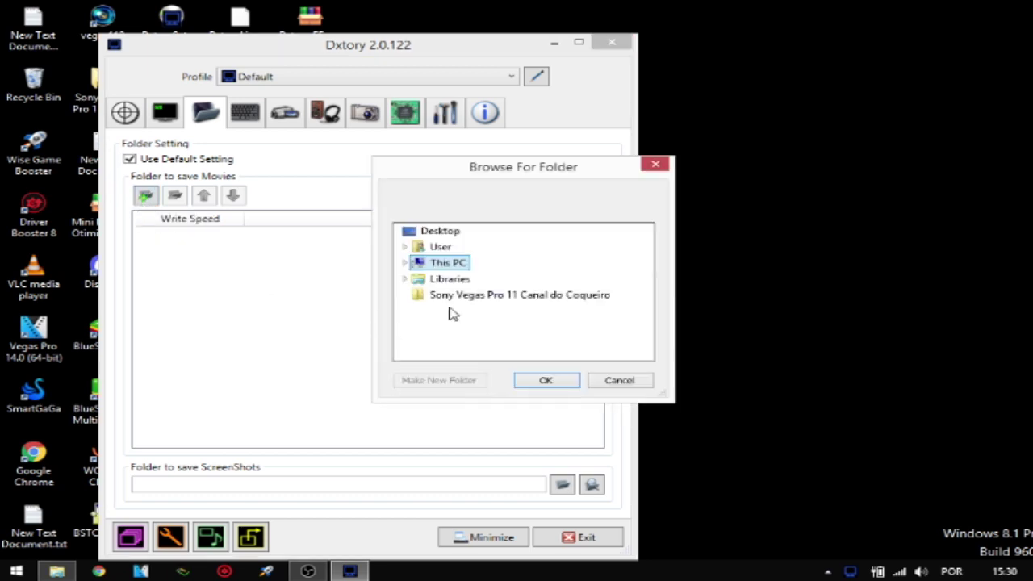
click(437, 232)
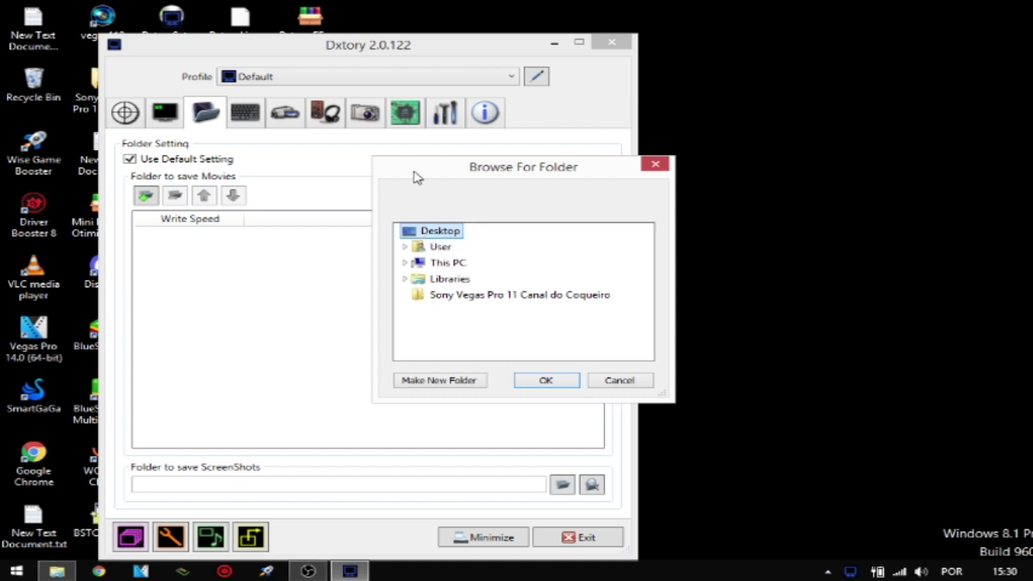
click(439, 381)
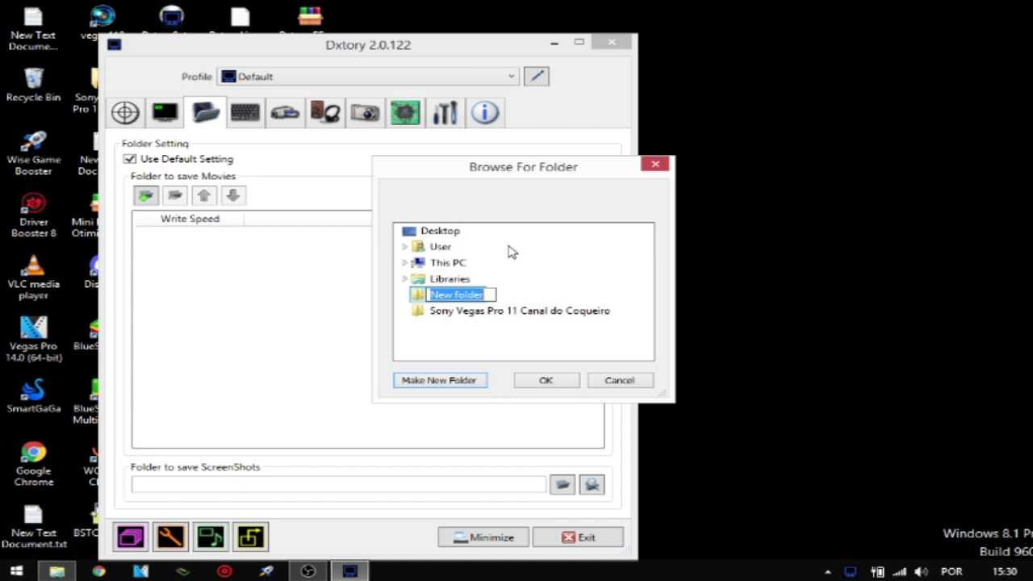
text(Clips)
key(Return)
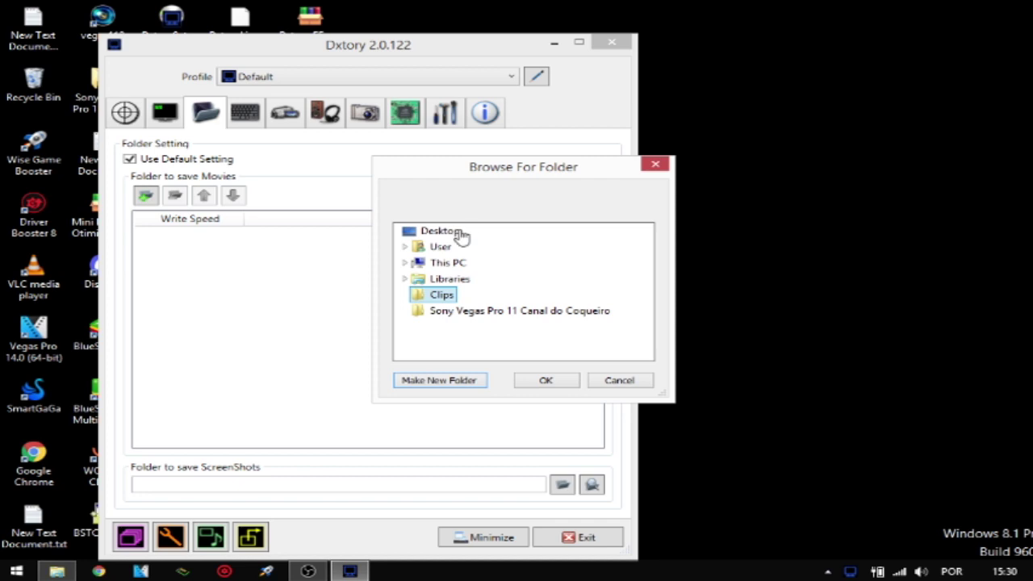
click(546, 381)
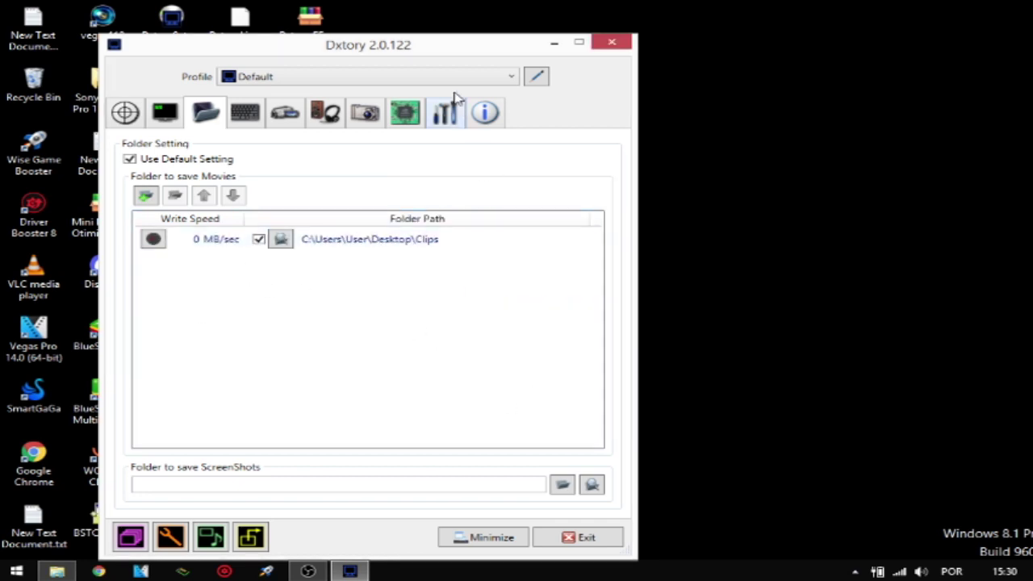
drag(433, 50, 720, 54)
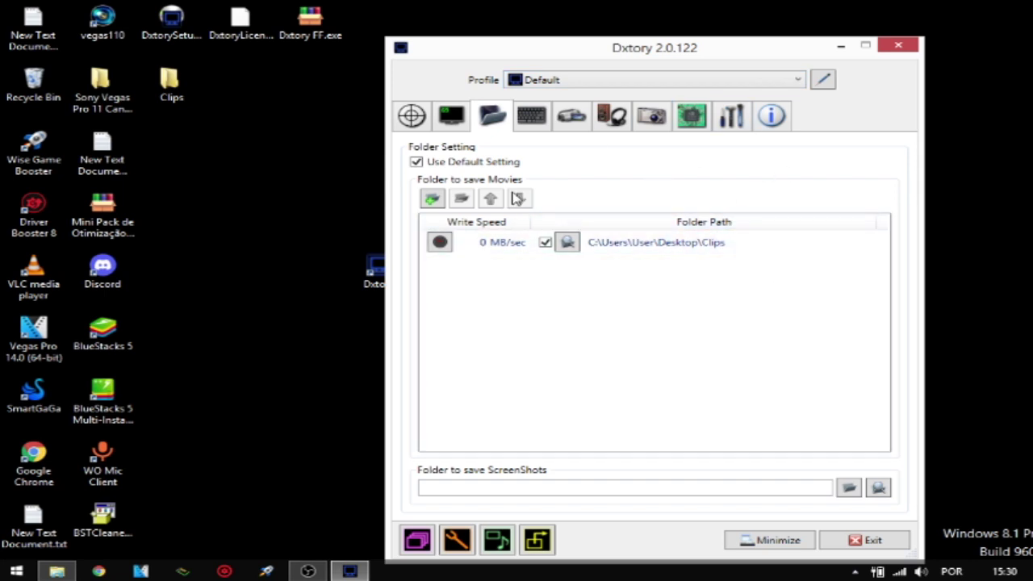
Step: Clear the Execute Single ScreenShot hotkey and set the Start/Stop Movie Capture hotkey to F5
click(532, 121)
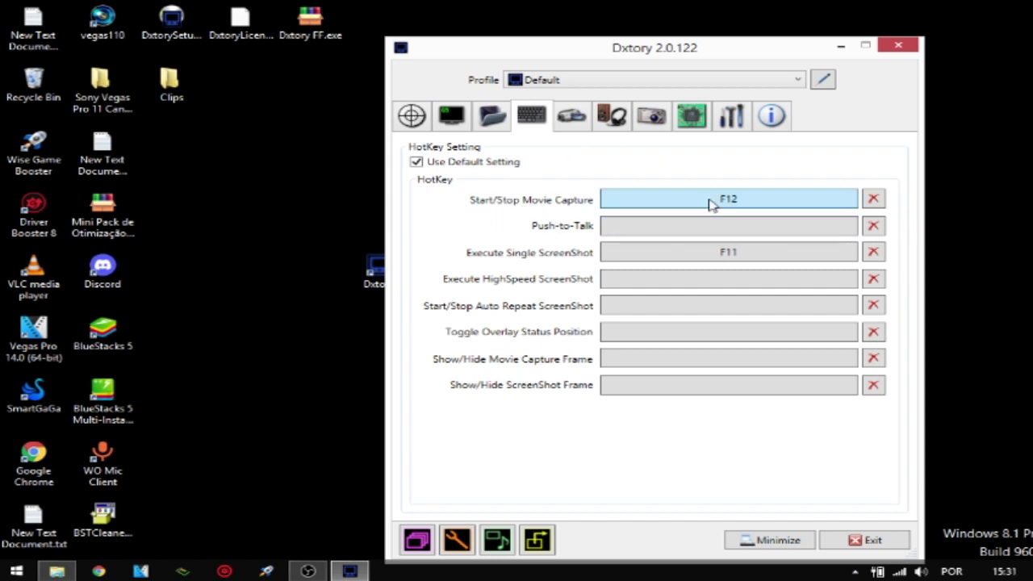
click(873, 252)
click(726, 198)
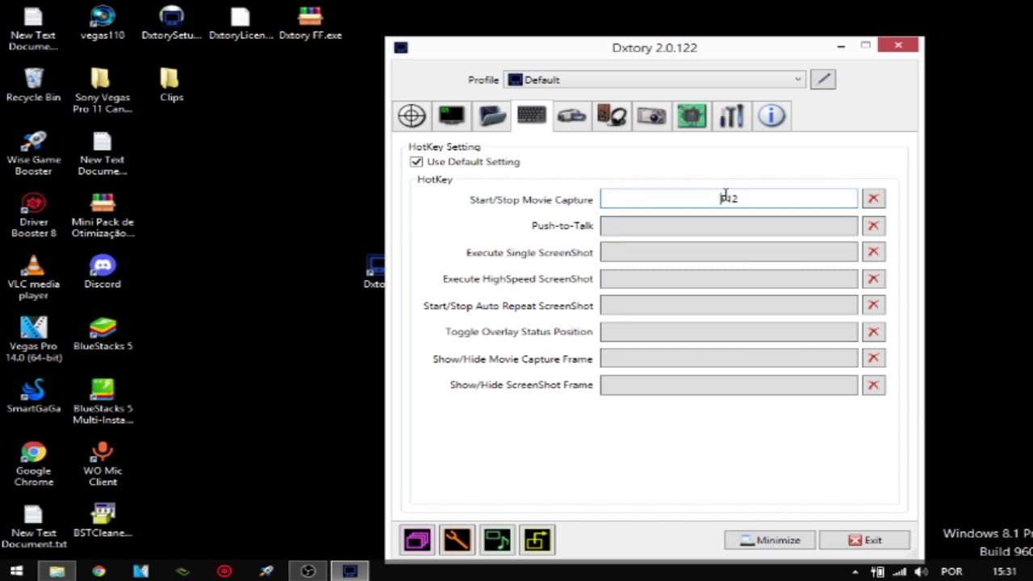
key(F5)
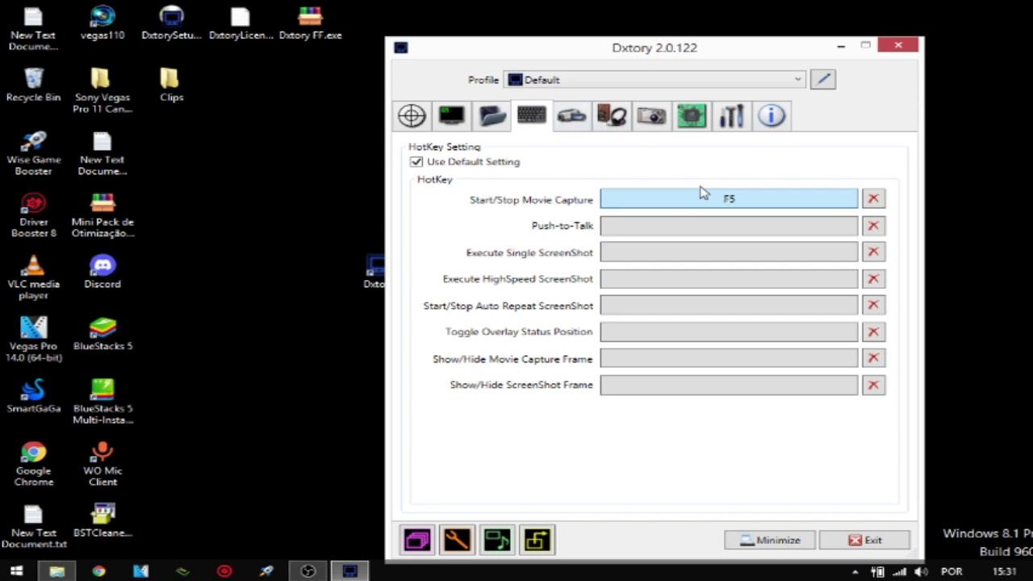
Step: Set the Dxtory Video Codec format to YUV420 Medium Quality and keep the movie frame rate at 30 fps
click(572, 118)
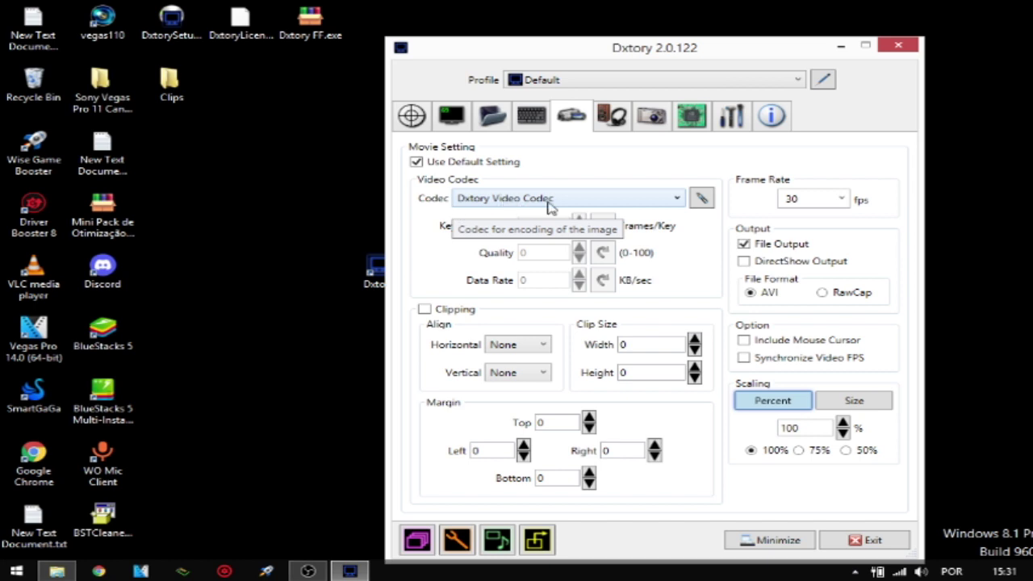
click(701, 203)
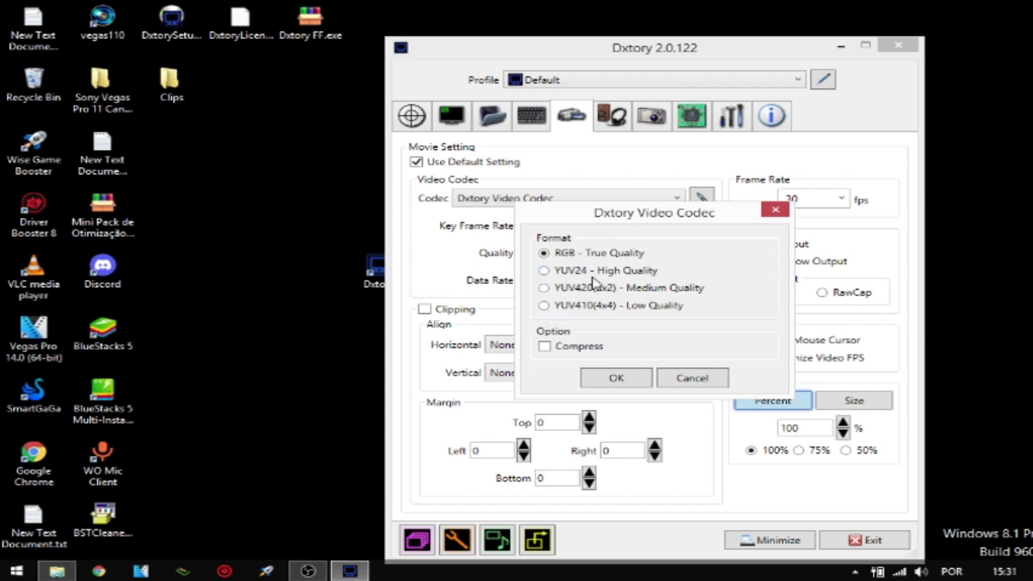
click(544, 288)
click(618, 381)
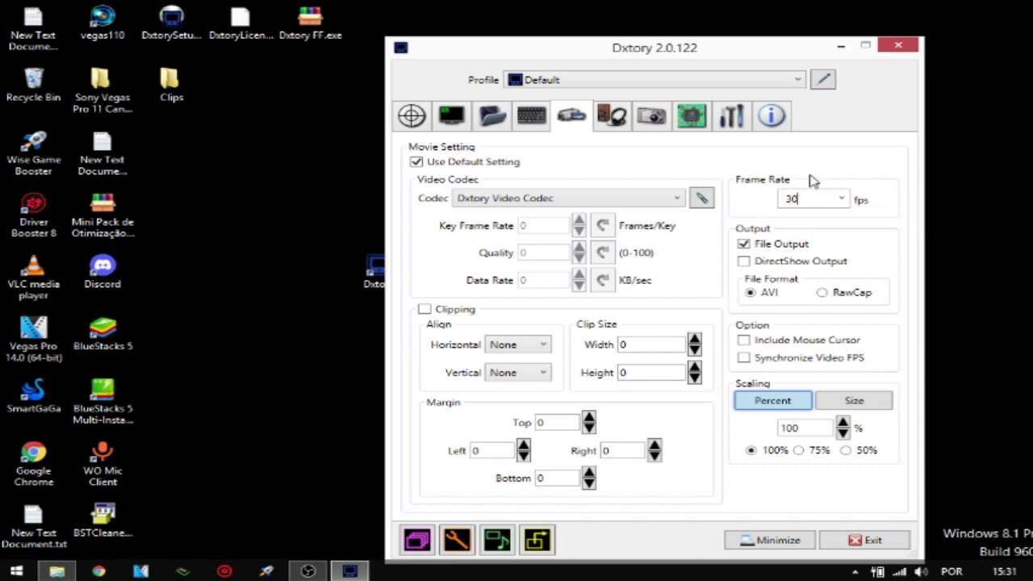
click(842, 200)
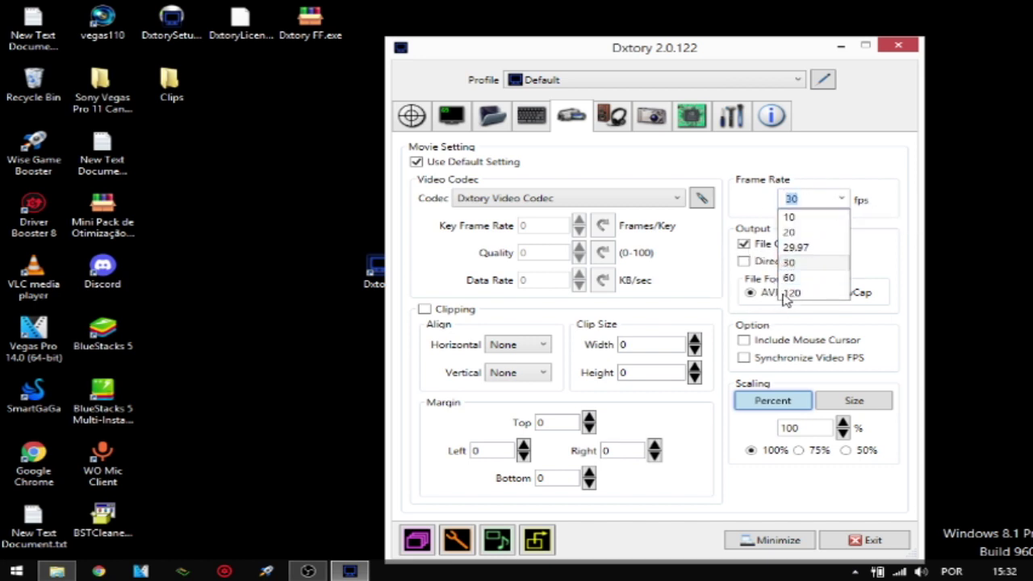
click(816, 198)
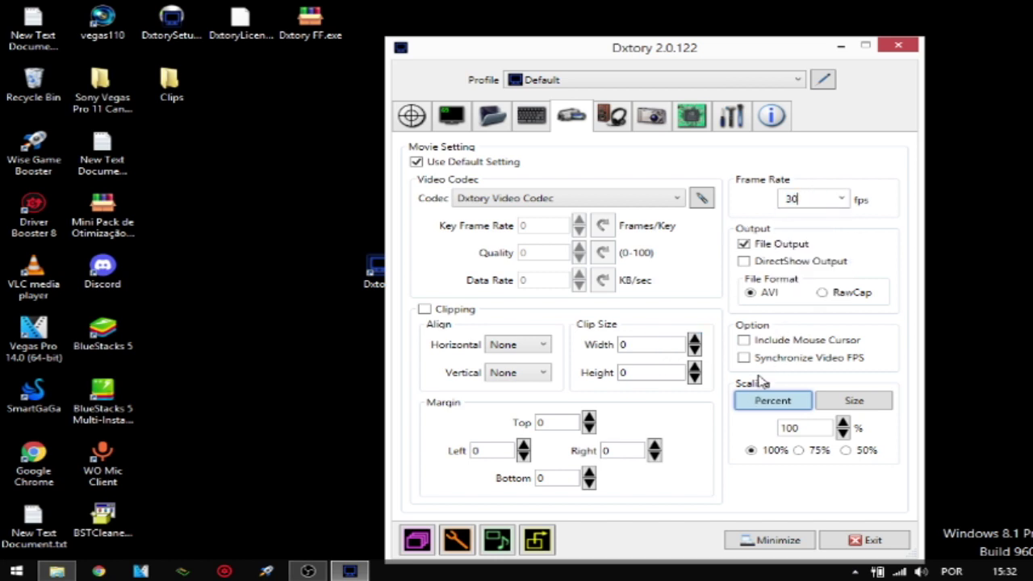
Step: Add a second audio stream using the WO Mic Device microphone at volume 100, and remove that stream again
click(612, 117)
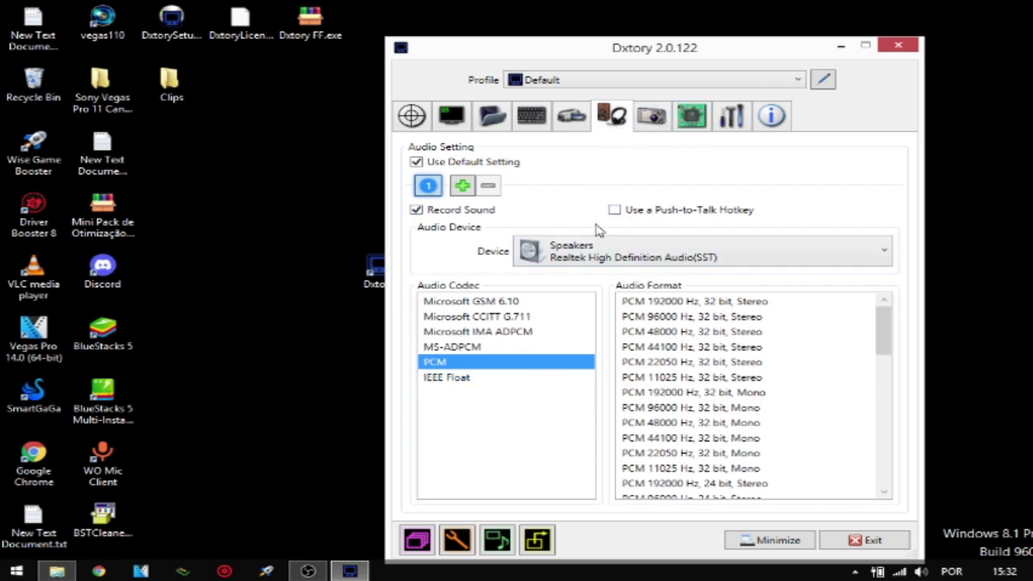
click(462, 187)
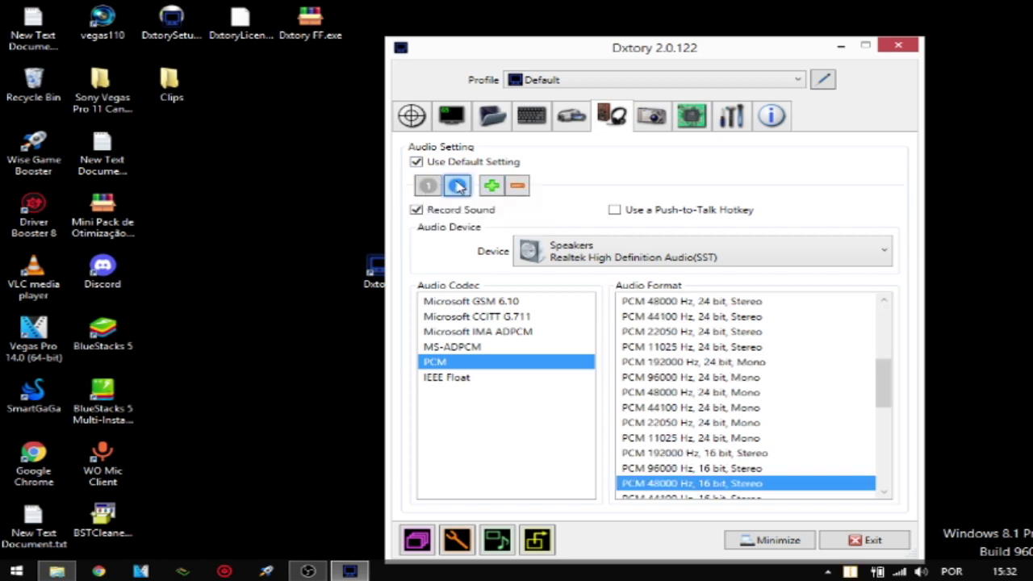
click(598, 253)
click(597, 312)
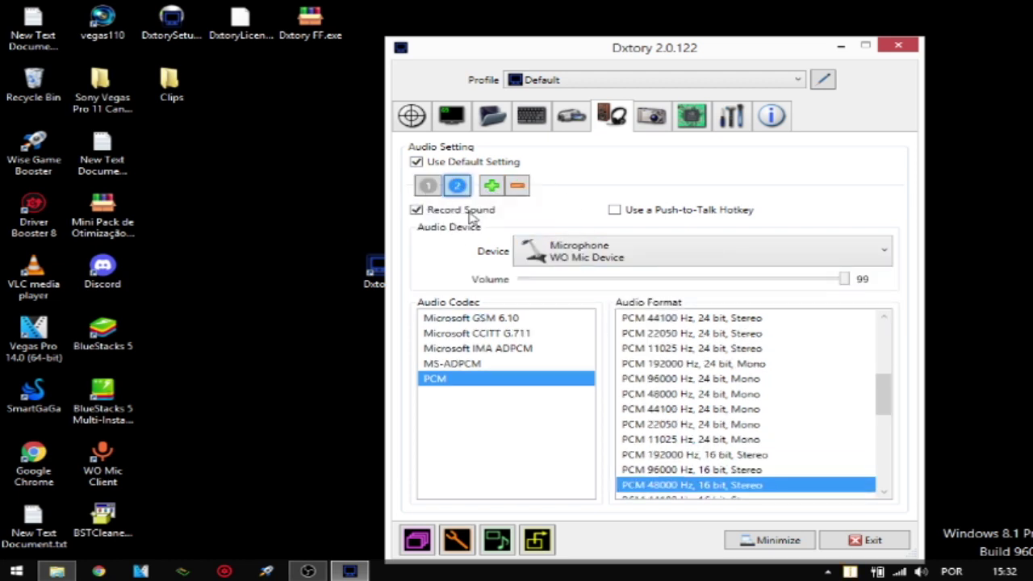
click(851, 279)
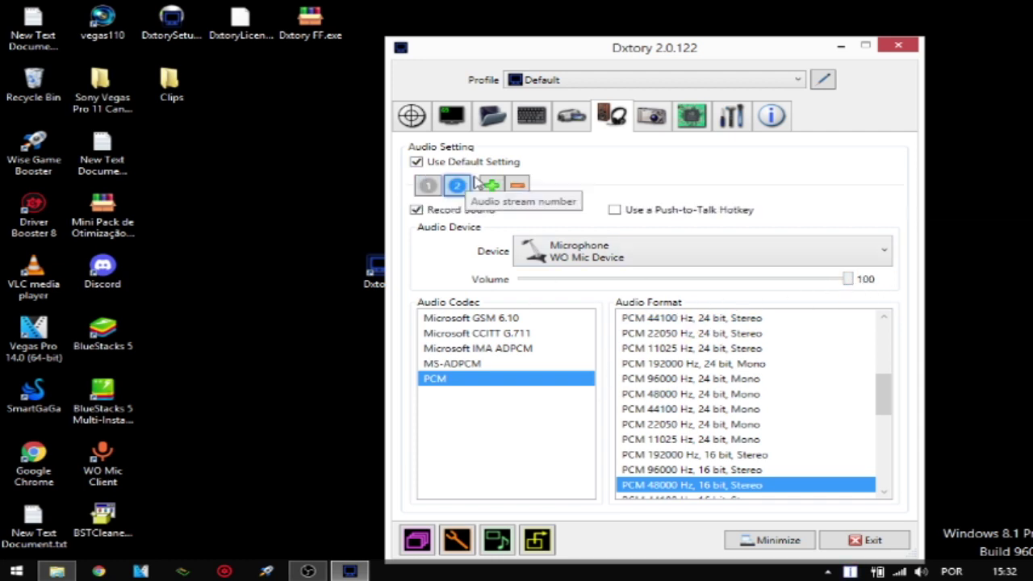
click(518, 186)
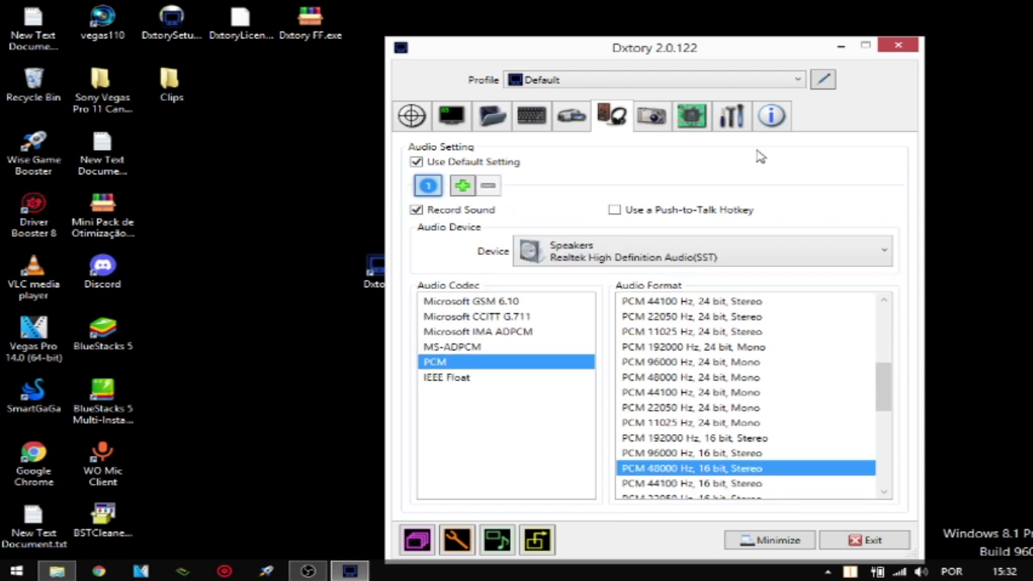
Step: Turn off Check Update in the global settings and return to the target information page
click(650, 118)
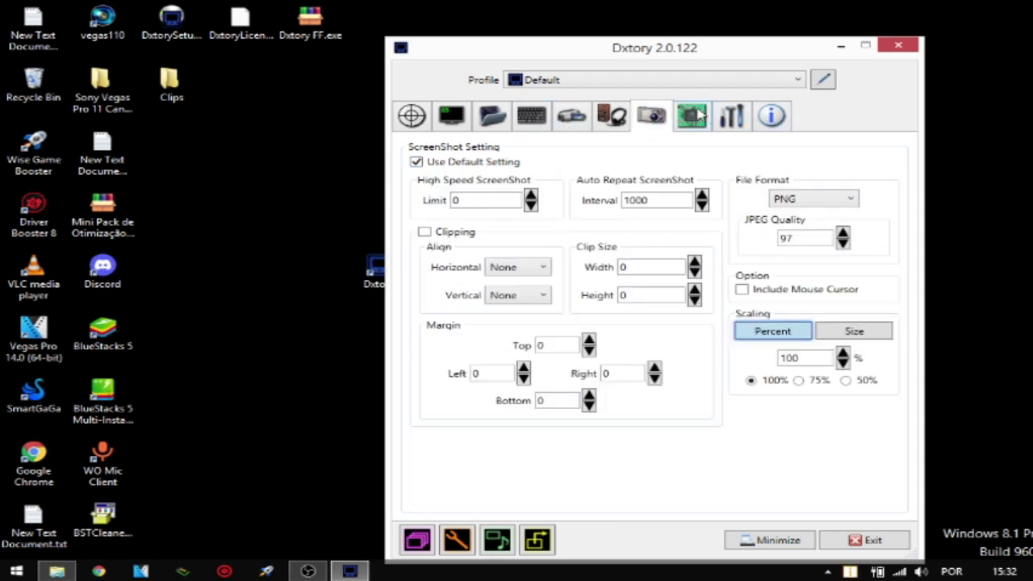
click(732, 118)
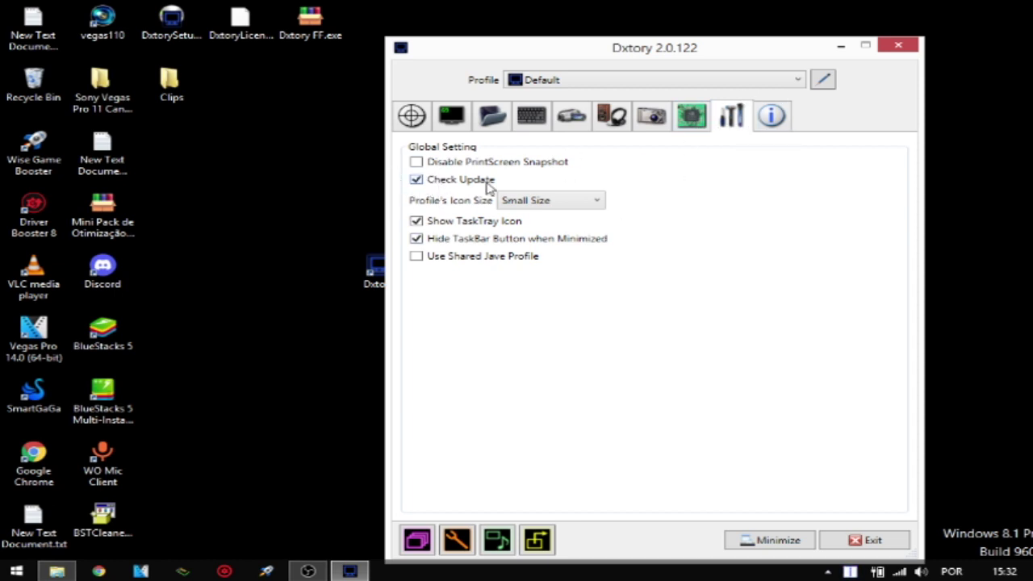
click(450, 181)
click(413, 121)
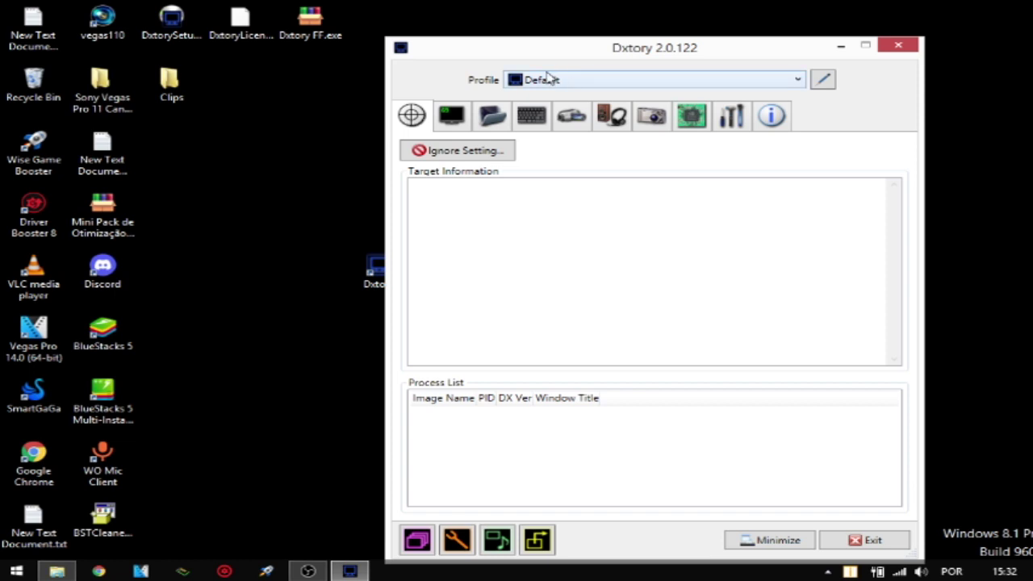
Step: Minimize Dxtory and move its desktop shortcut next to the Clips folder
click(840, 46)
drag(293, 250, 414, 311)
drag(379, 270, 241, 85)
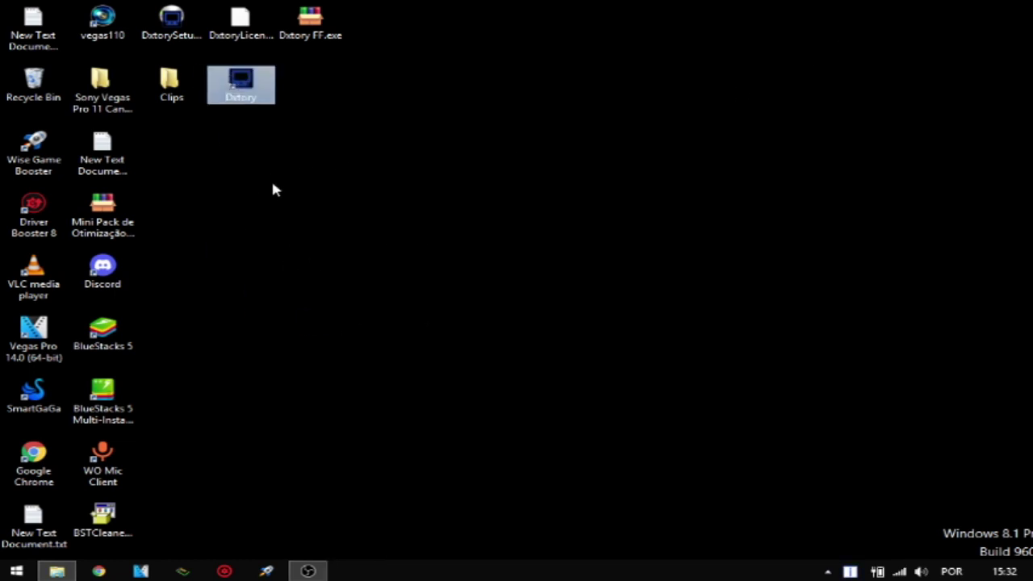
Step: Launch BlueStacks 5, minimize OBS, and bring the BlueStacks window to the front
click(117, 345)
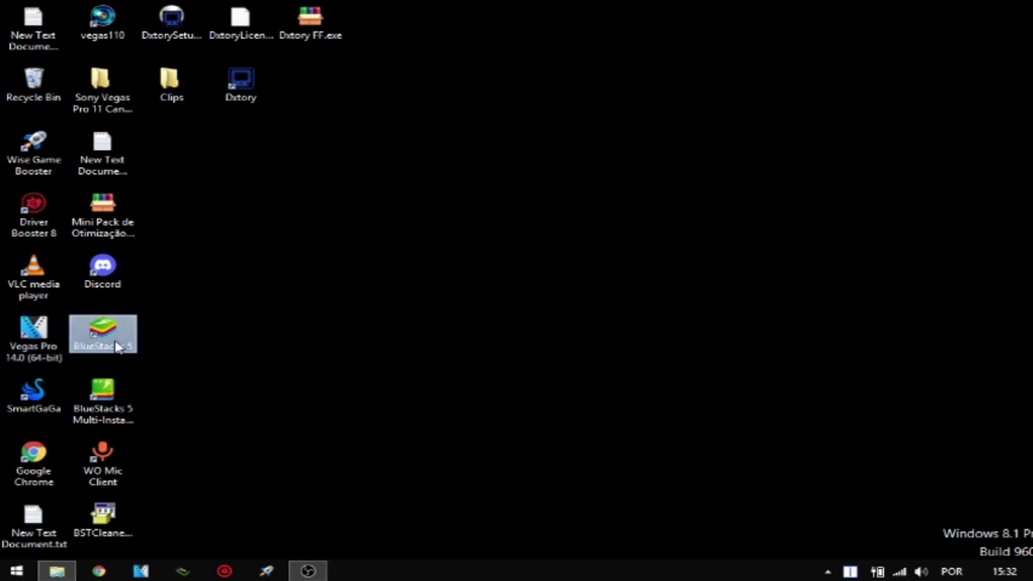
double_click(113, 335)
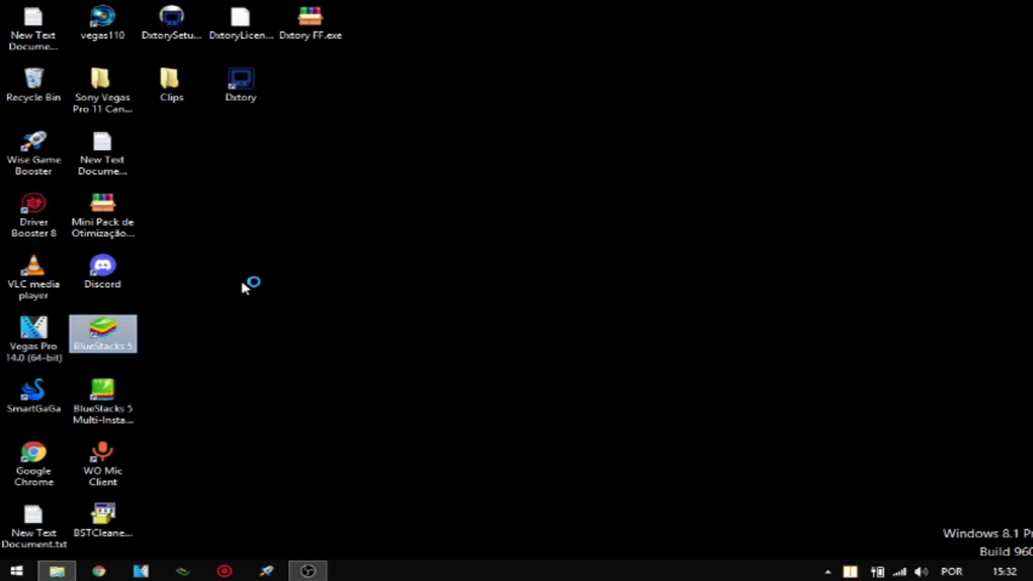
click(827, 571)
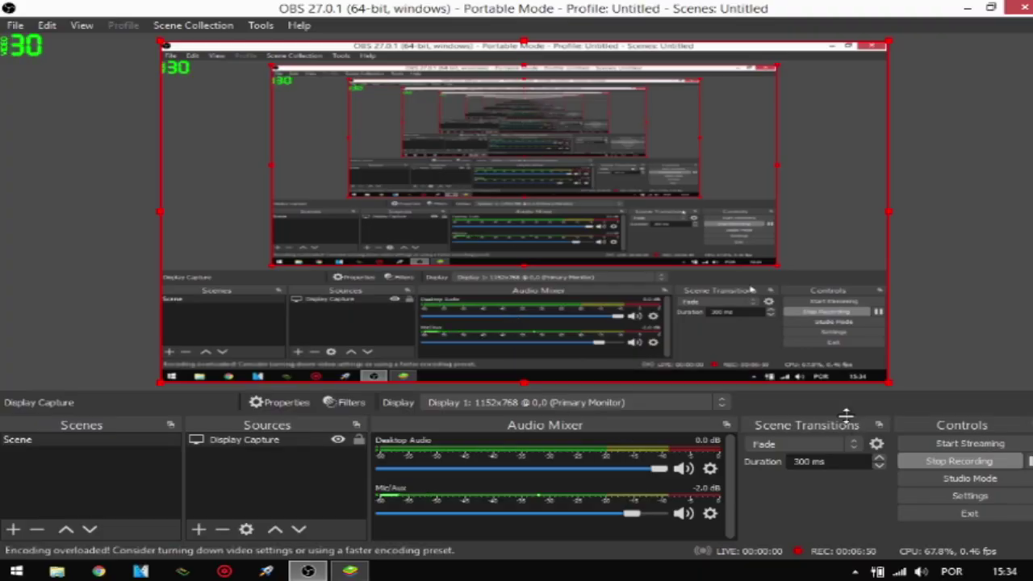
click(967, 9)
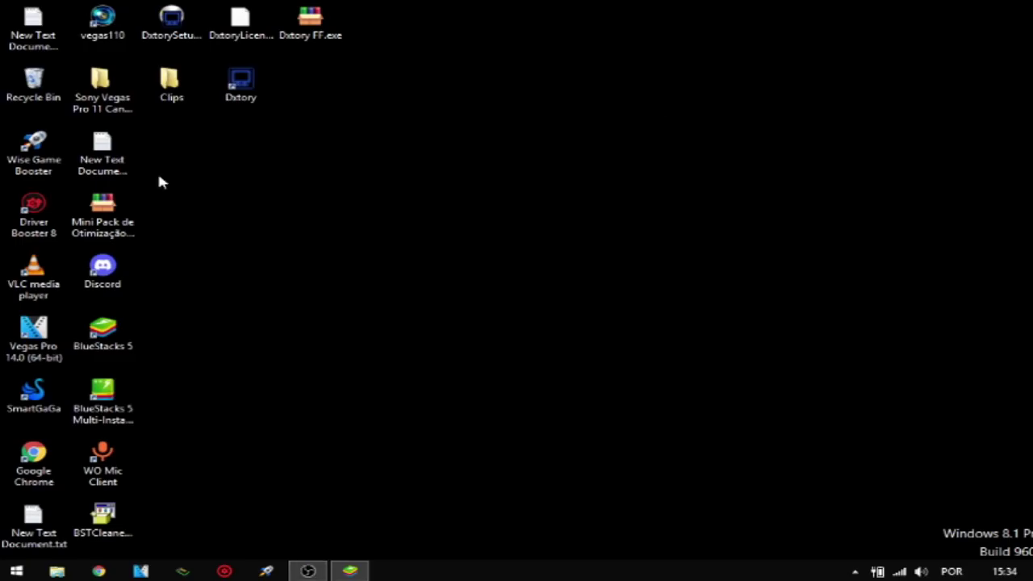
click(338, 566)
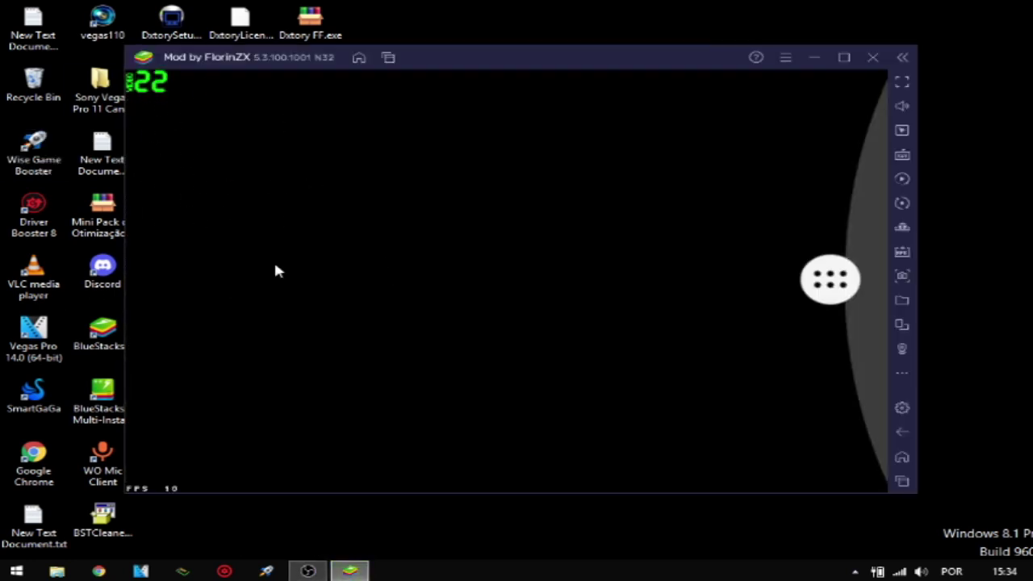
Step: Launch Free Fire from the BlueStacks app list, enter the game, and close the pop-up shown before the lobby
click(830, 284)
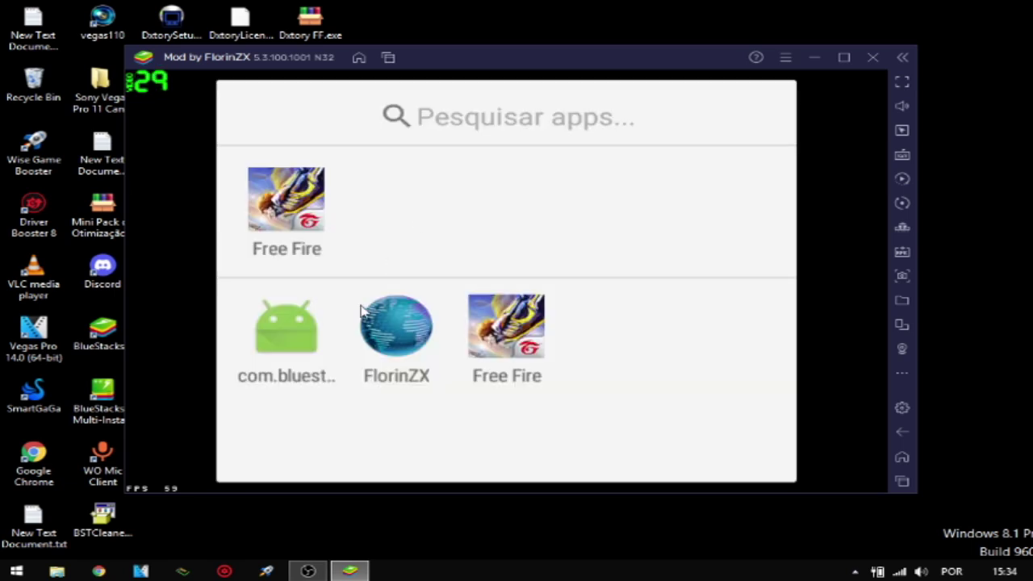
click(494, 357)
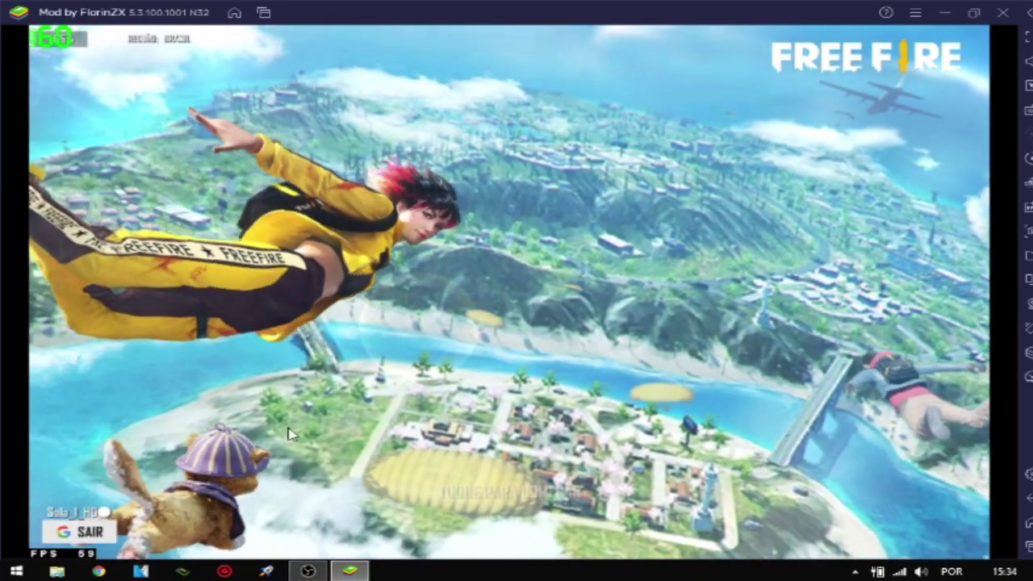
key(ctrl+shift+Up)
key(ctrl+shift+Down)
key(ctrl+shift+Down)
key(ctrl+shift+Down)
key(ctrl+shift+Down)
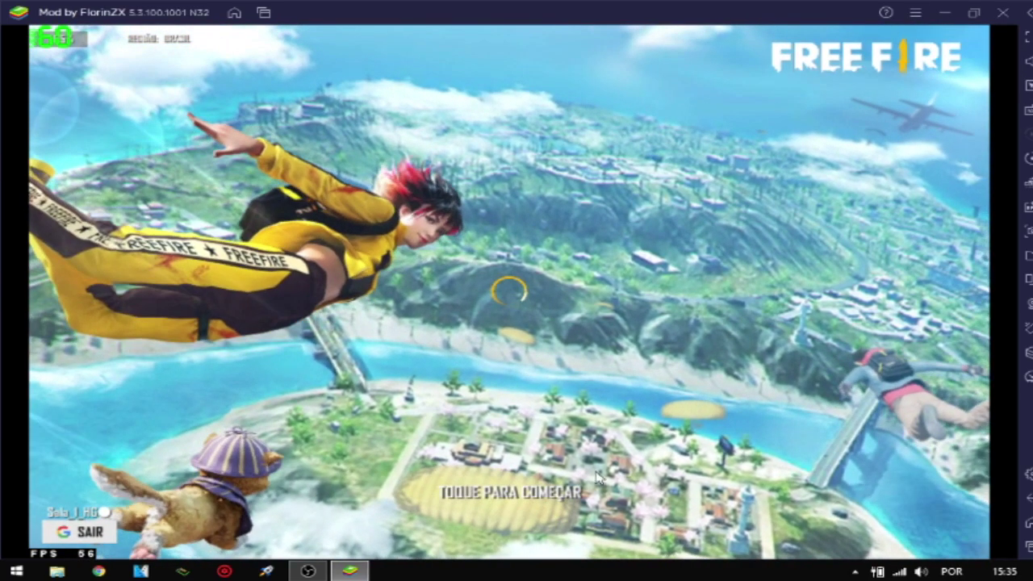
click(597, 478)
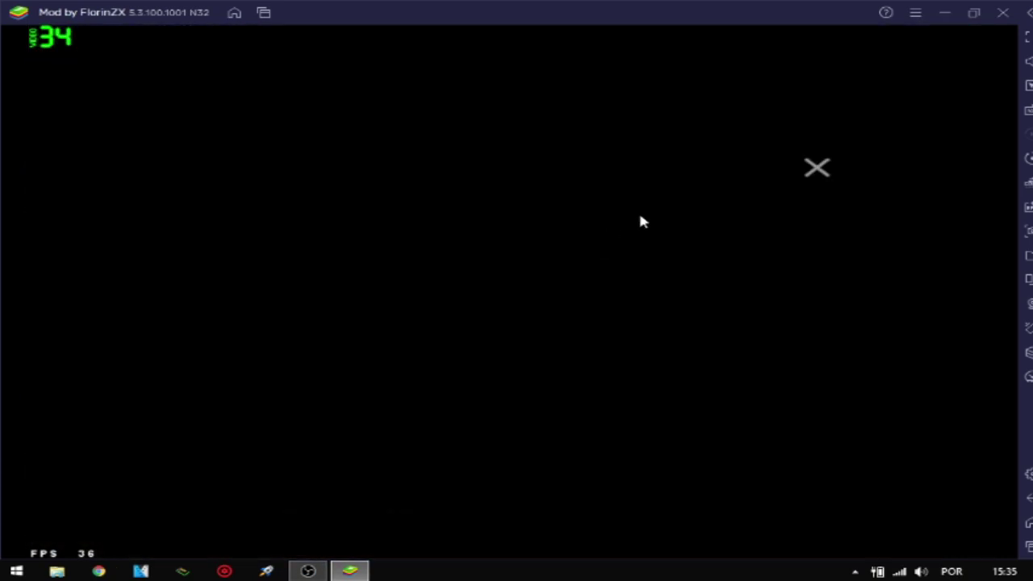
click(854, 138)
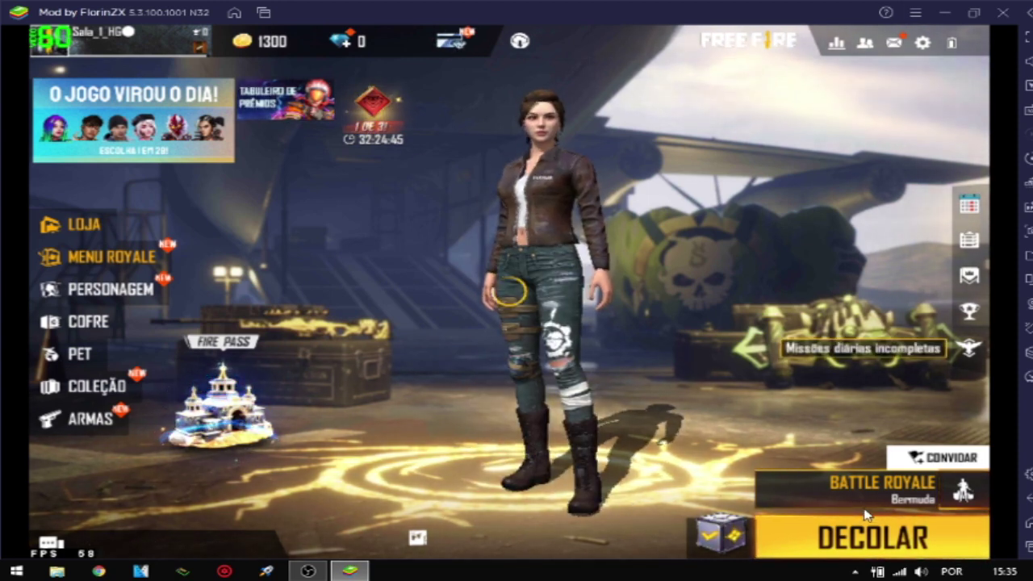
Step: Switch the Free Fire game mode from Battle Royale to Treinamento and start the match
click(807, 478)
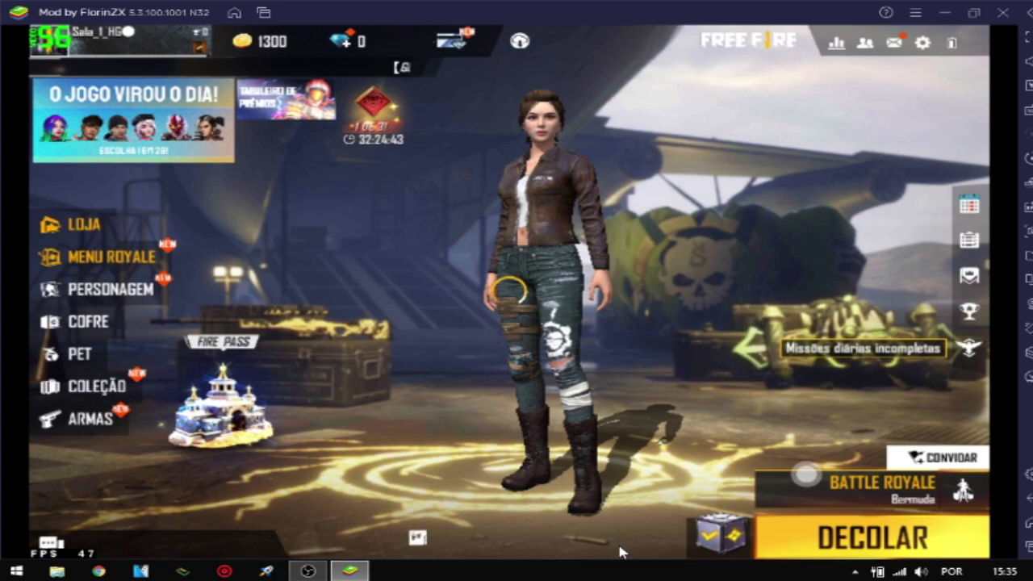
click(678, 522)
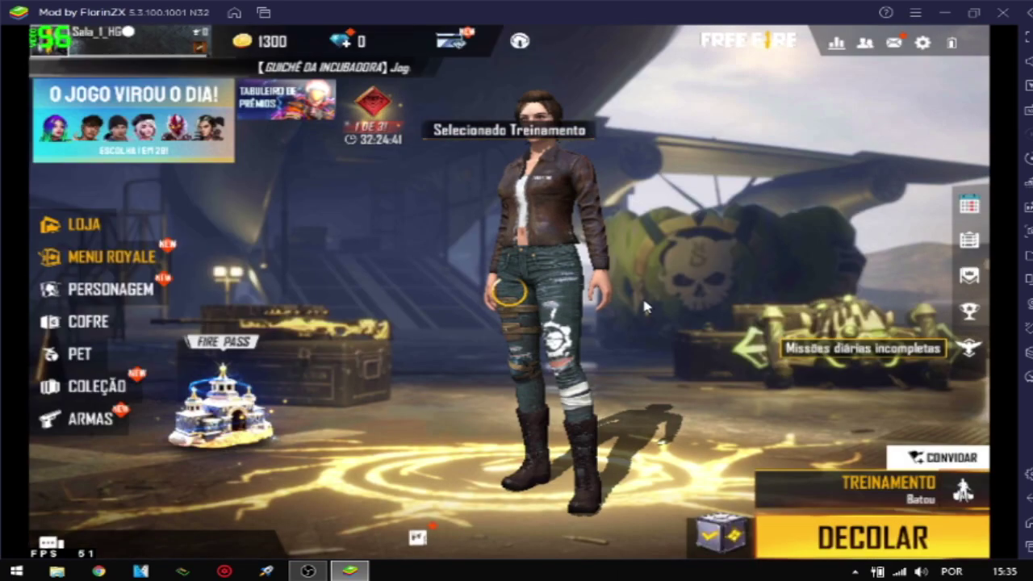
click(883, 526)
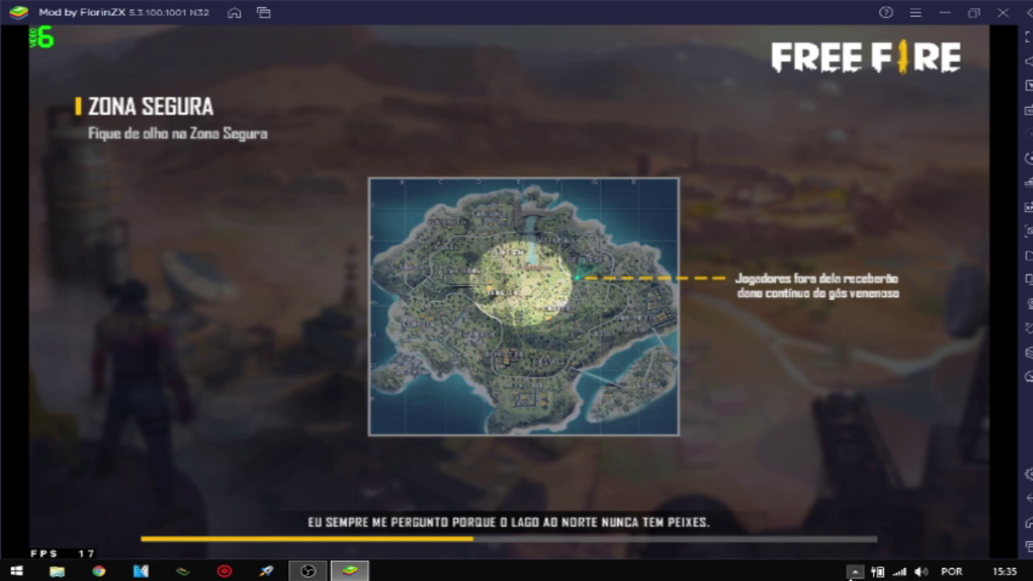
click(853, 571)
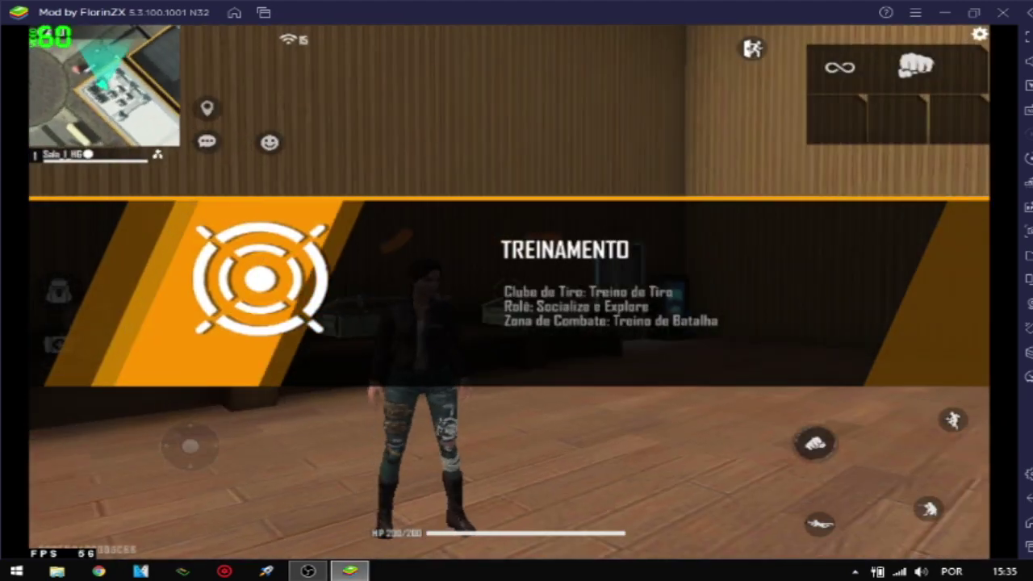
Step: Try out movement in the training area, check the OBS window, and minimize it to return to the game
key(w)
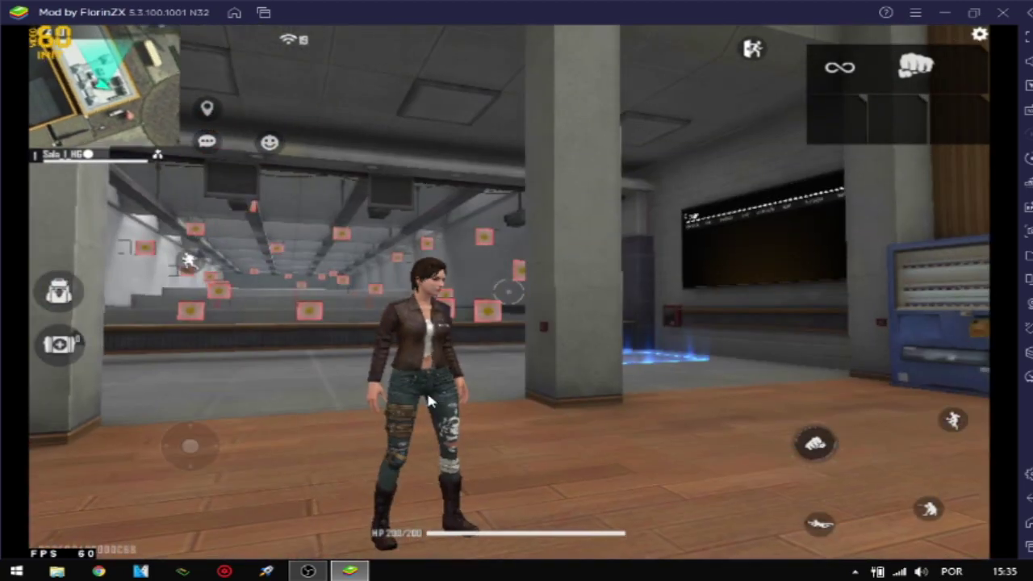
key(w)
click(307, 570)
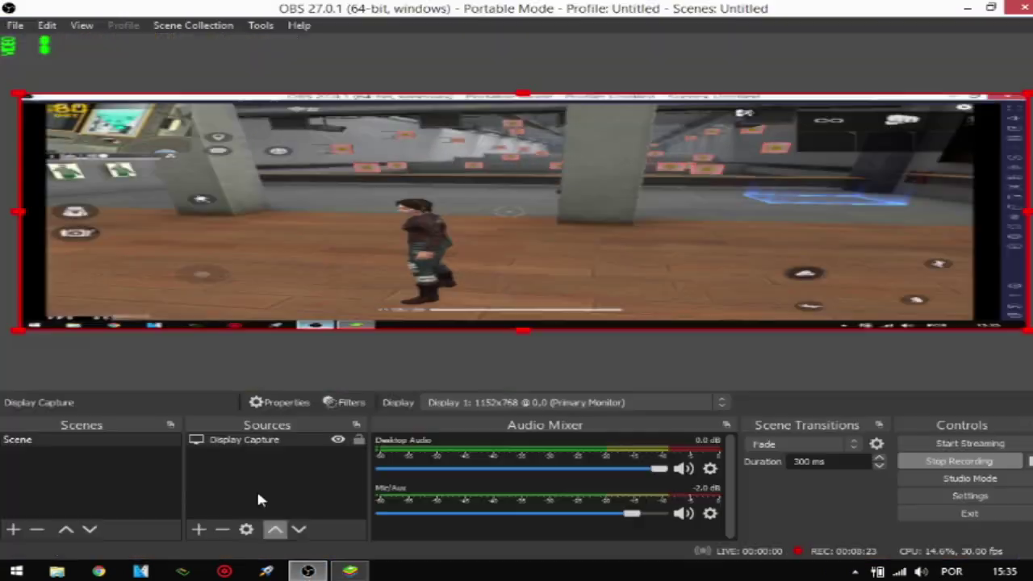
click(968, 8)
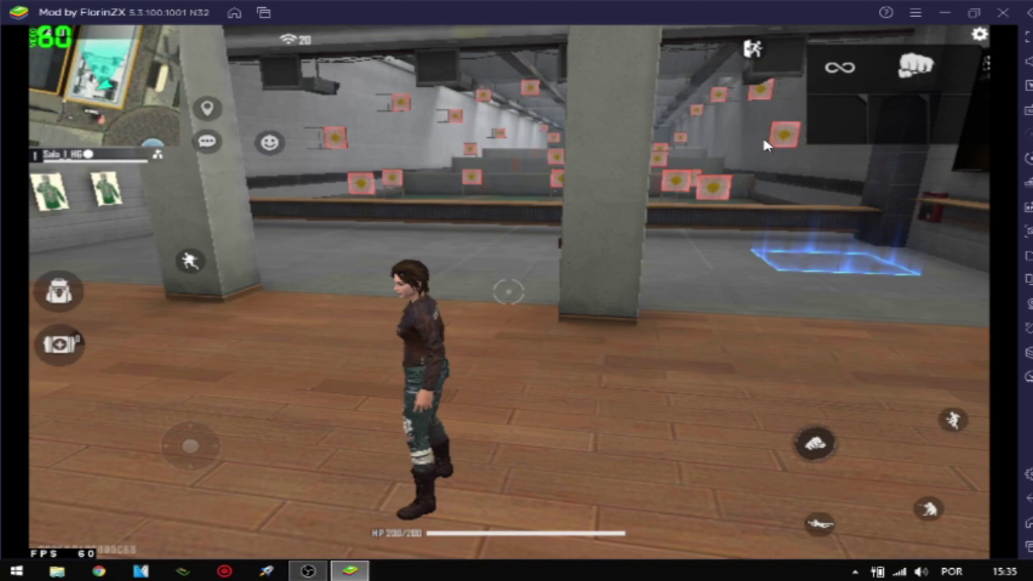
Step: Turn the camera and run the character around the indoor shooting range while Dxtory records the gameplay
drag(517, 291, 807, 291)
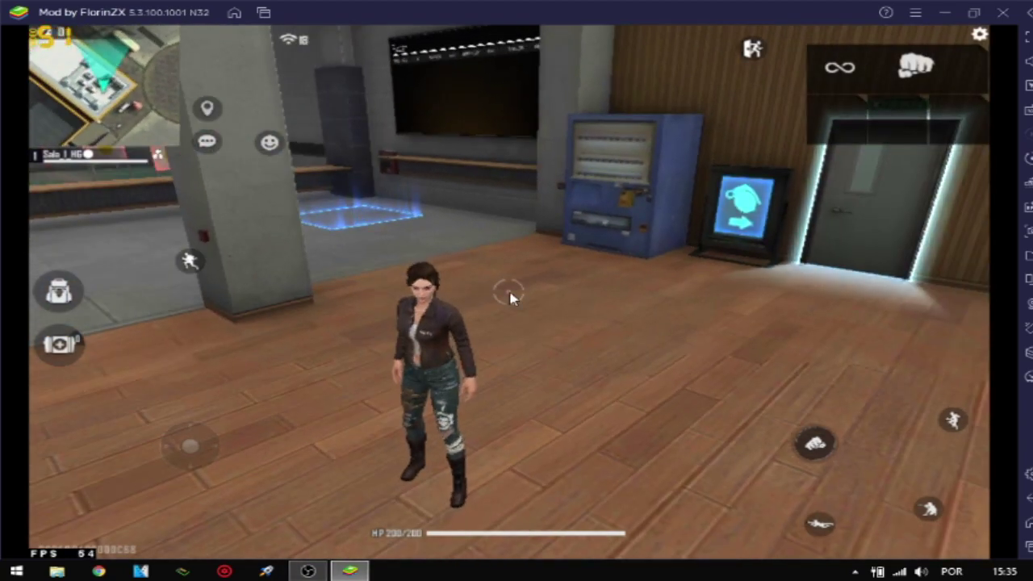
key(w)
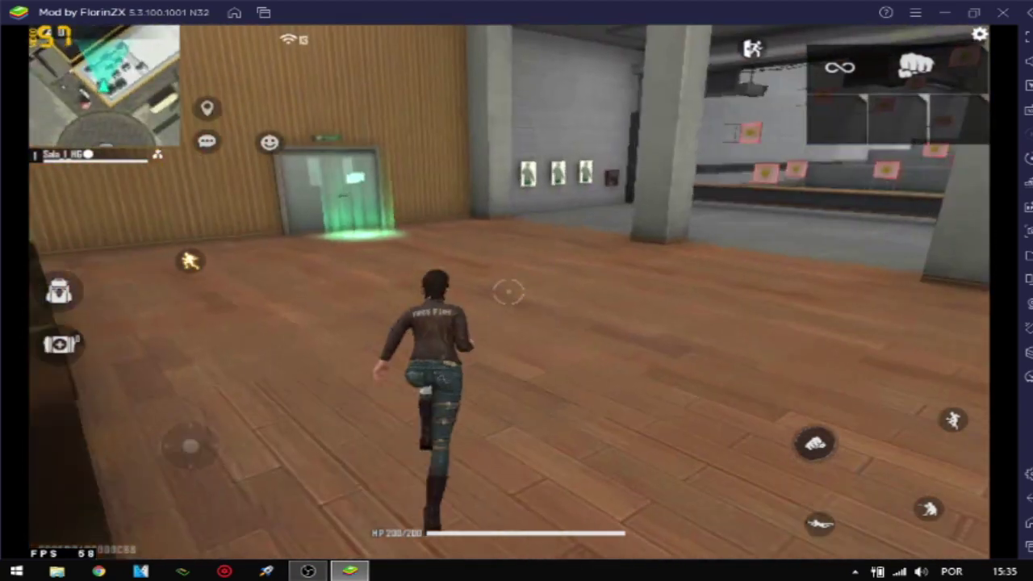
key(w)
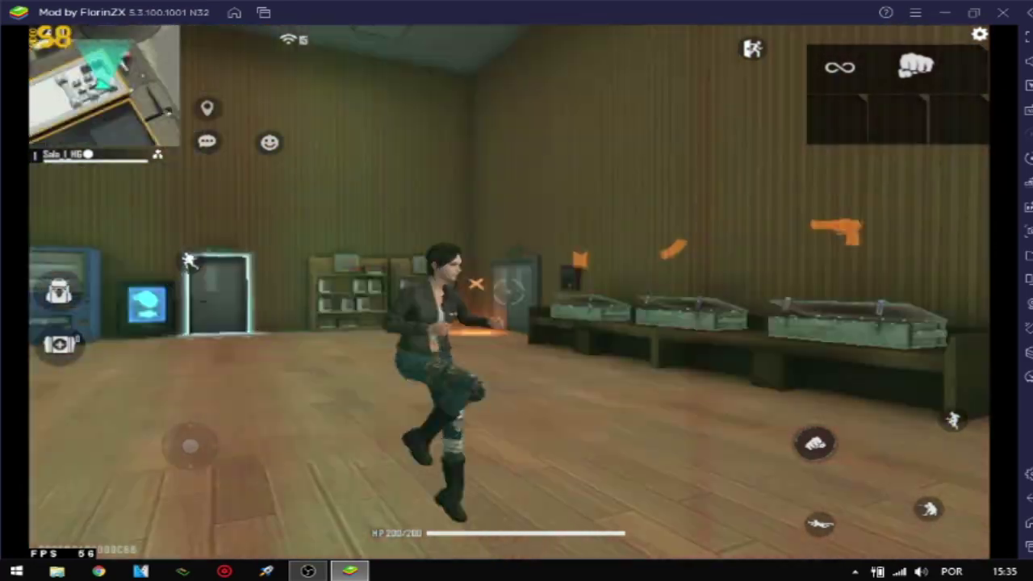
key(w)
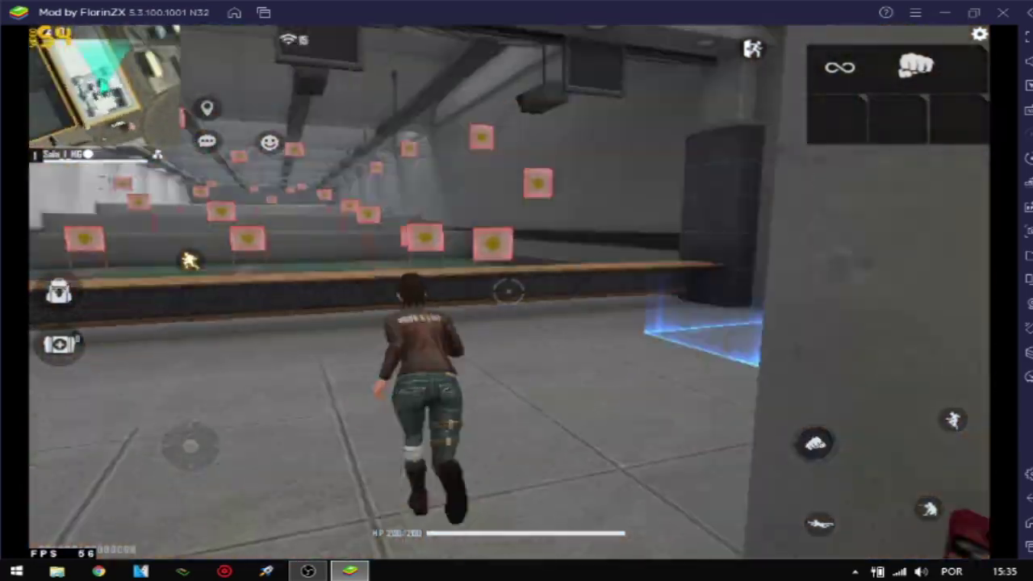
key(w)
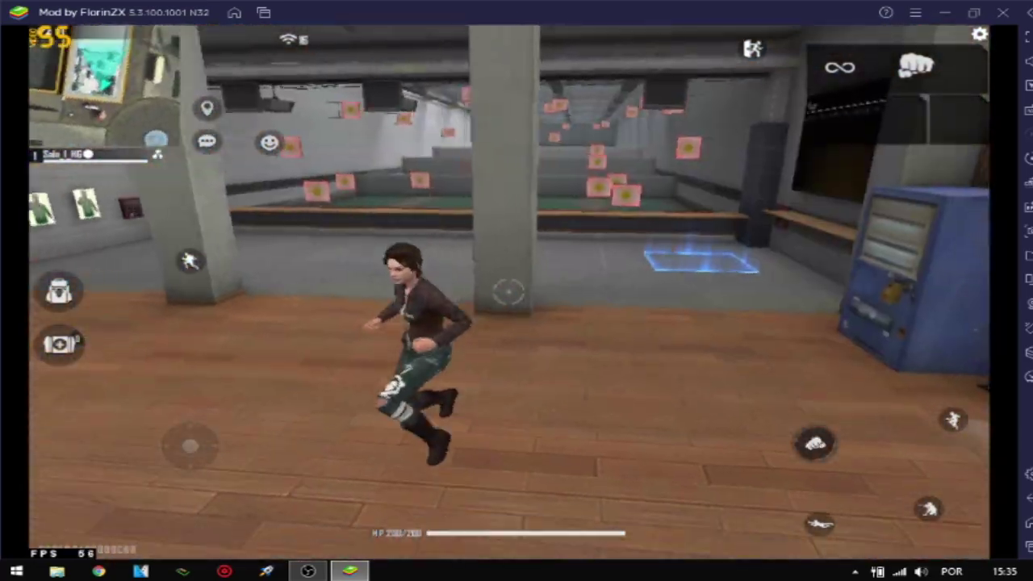
key(w)
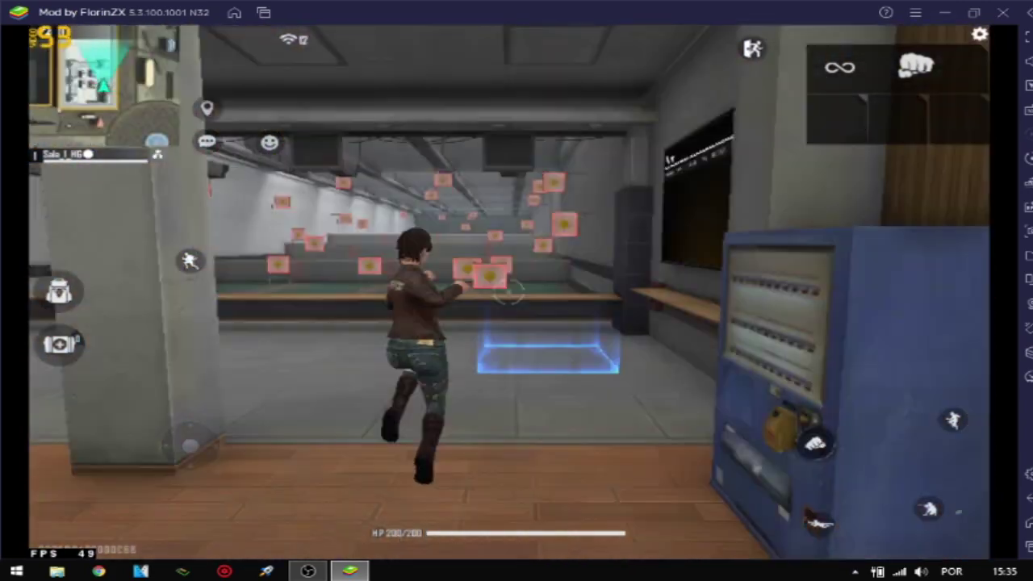
key(w)
Step: Open Task Manager over the game and select the Dxtory (32 bit) process to examine its resource usage
right_click(589, 572)
click(635, 534)
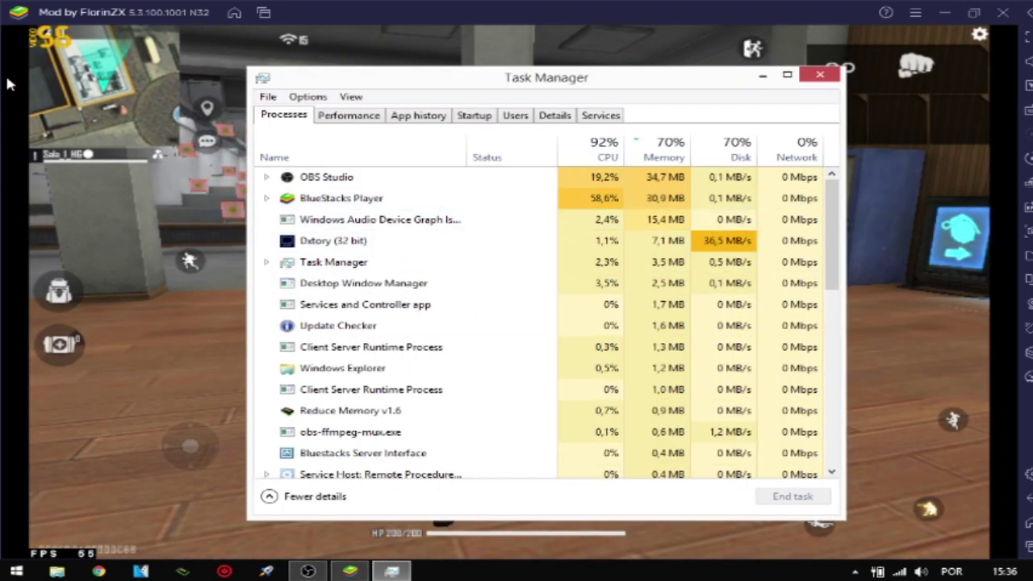
click(565, 247)
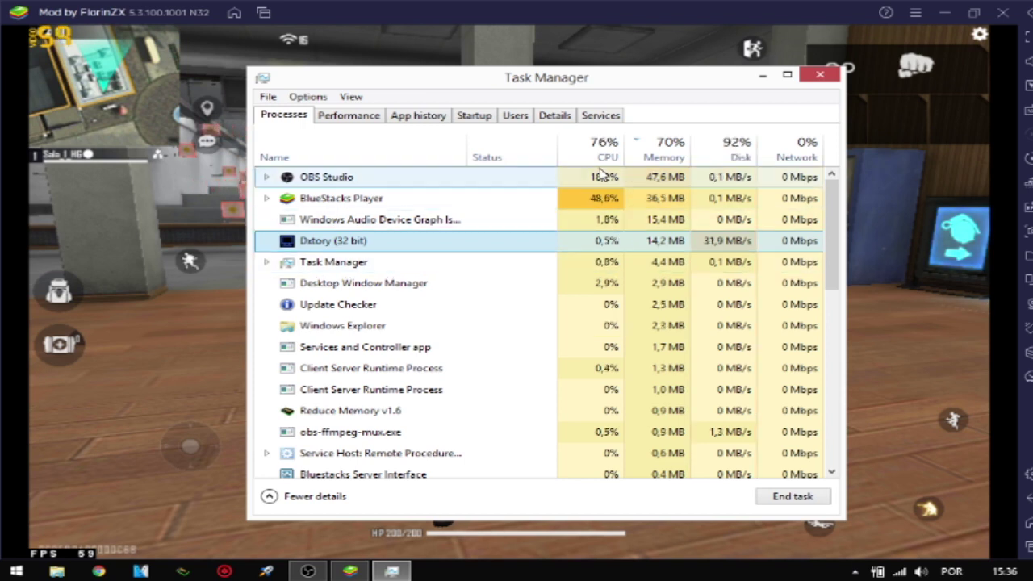